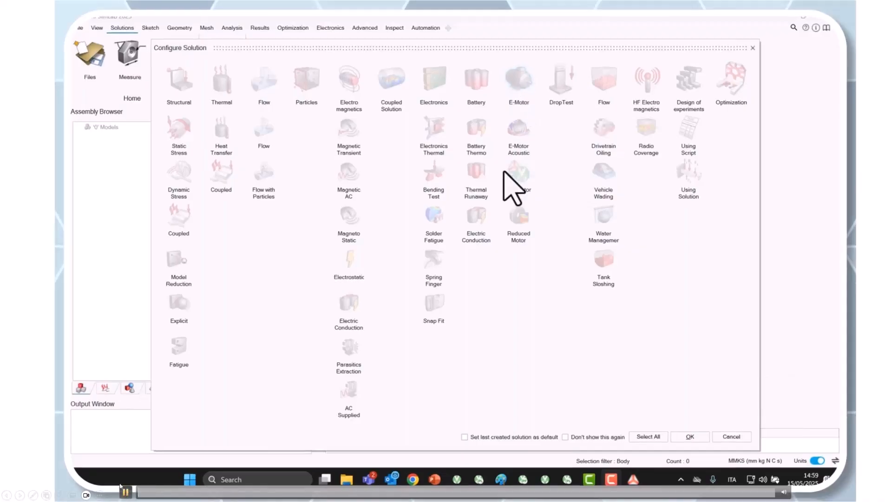
# Step: Configure the E-Motor FluxMotor solution and create a FluxMotor solution named myMagnet with part type Inner Magnet
pyautogui.click(523, 191)
pyautogui.click(689, 437)
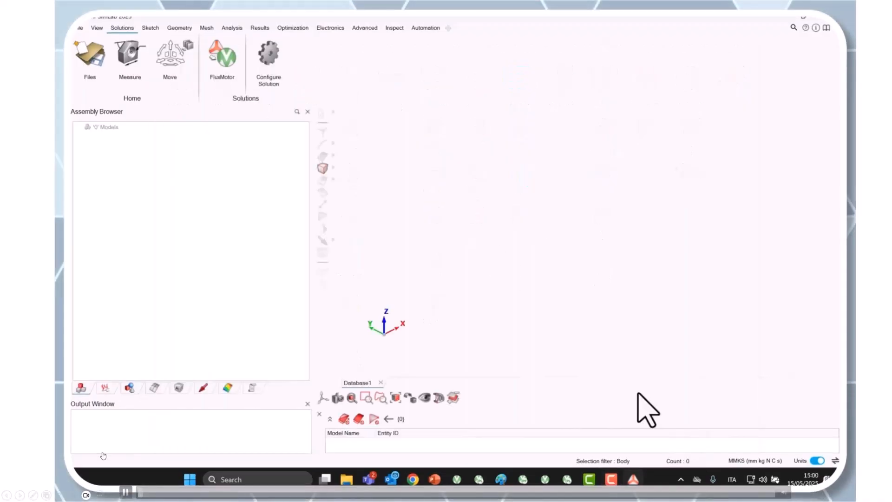
pyautogui.click(223, 55)
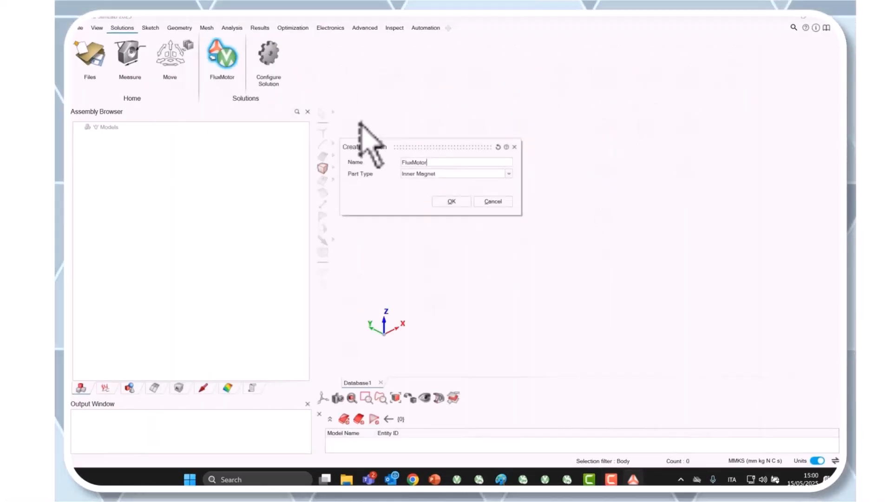
pyautogui.moveTo(437, 164); pyautogui.dragTo(339, 143)
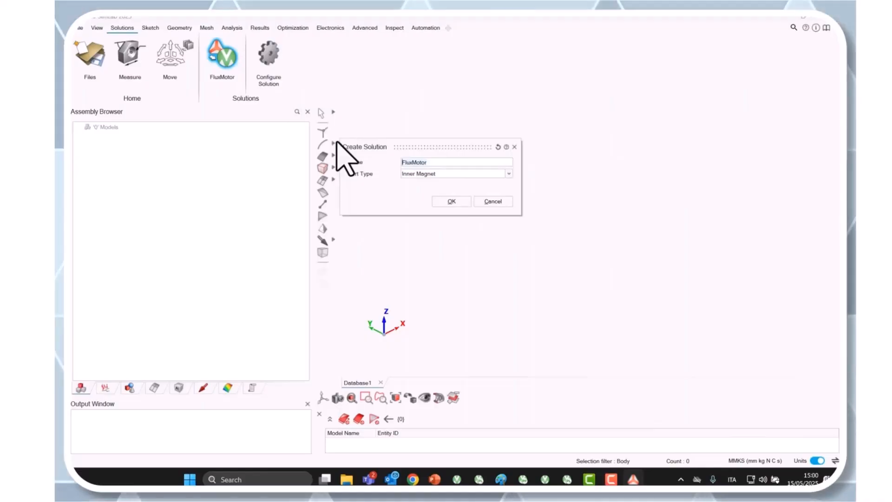
pyautogui.write('myMag')
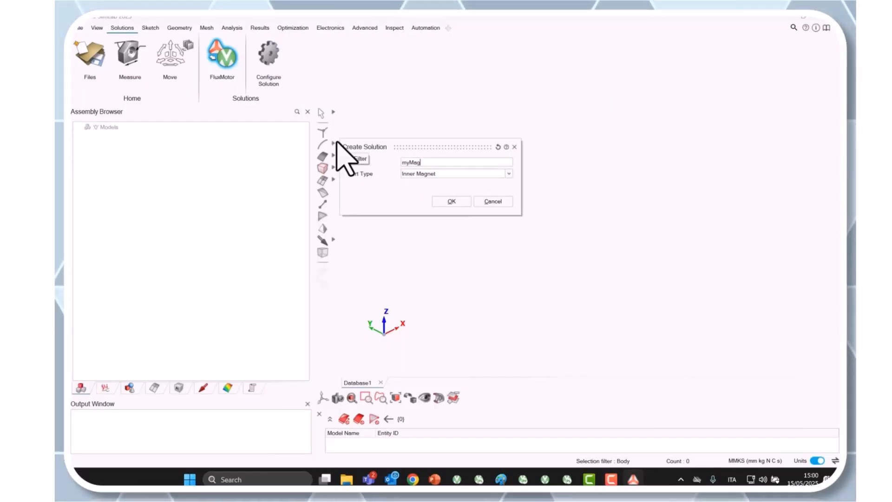
pyautogui.write('net')
pyautogui.click(453, 203)
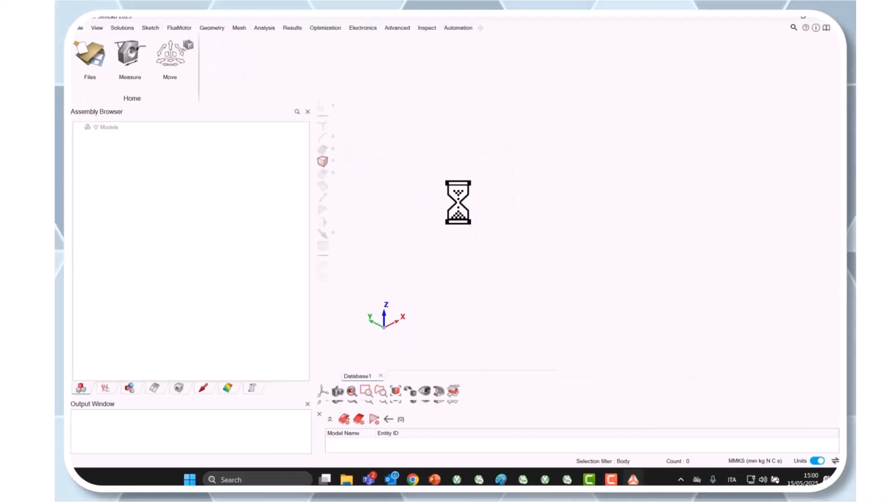
# Step: Browse the MotorParts catalog for the inner magnet and choose the imi_Block_02C template
pyautogui.click(226, 57)
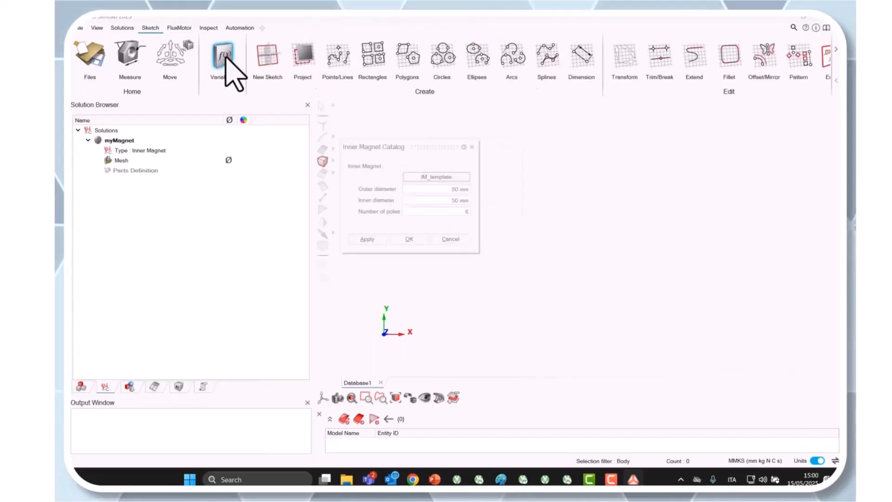
pyautogui.click(421, 176)
pyautogui.scroll(-3, 420, 218)
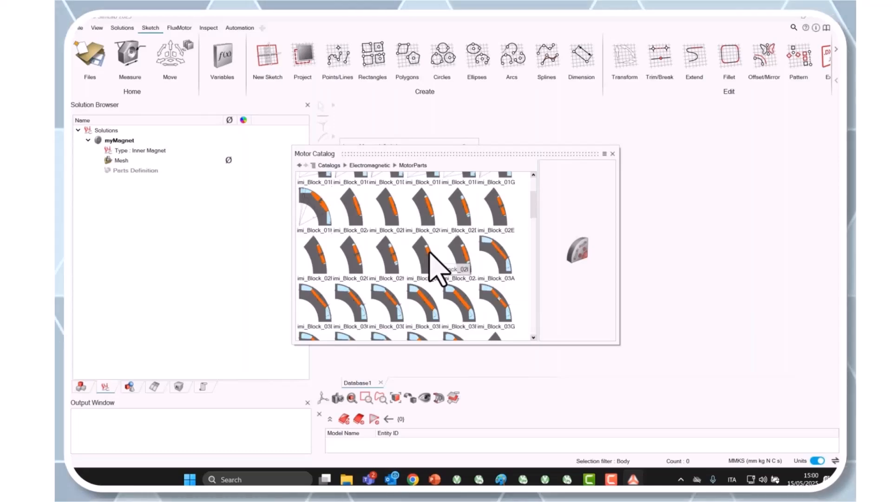
pyautogui.scroll(-4, 430, 254)
pyautogui.scroll(-8, 430, 256)
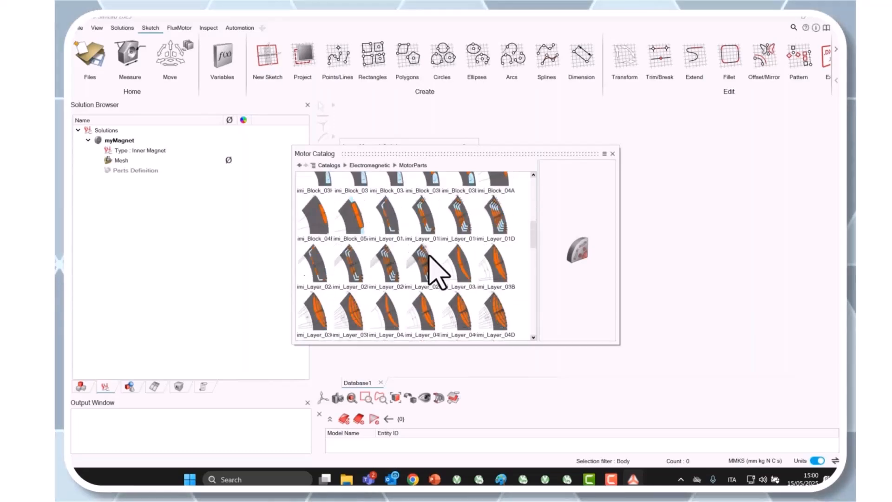
pyautogui.scroll(-10, 435, 275)
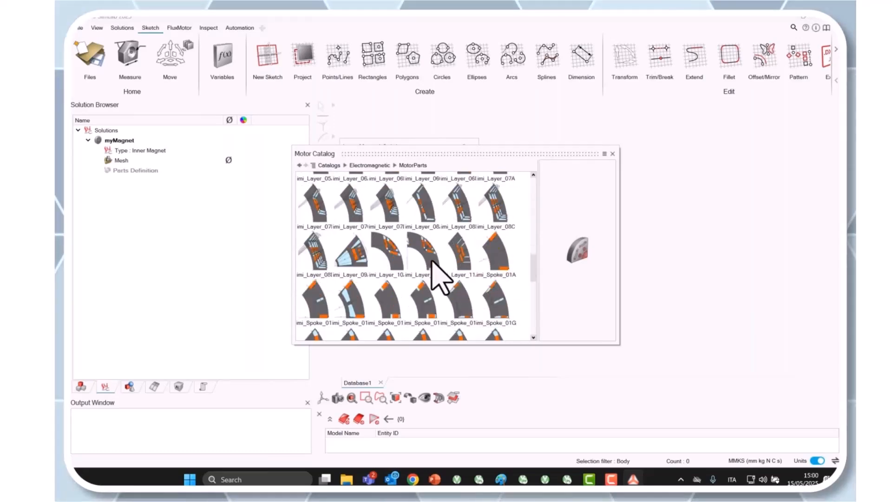
pyautogui.scroll(12, 437, 268)
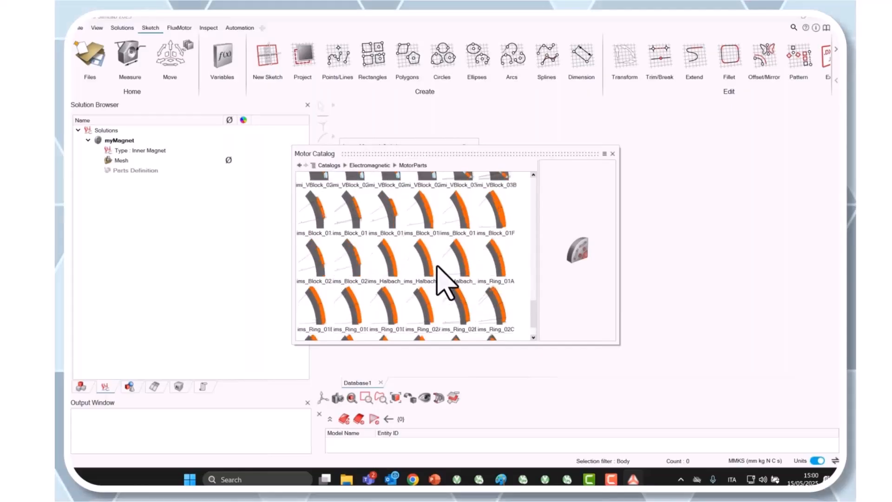
pyautogui.scroll(2, 446, 281)
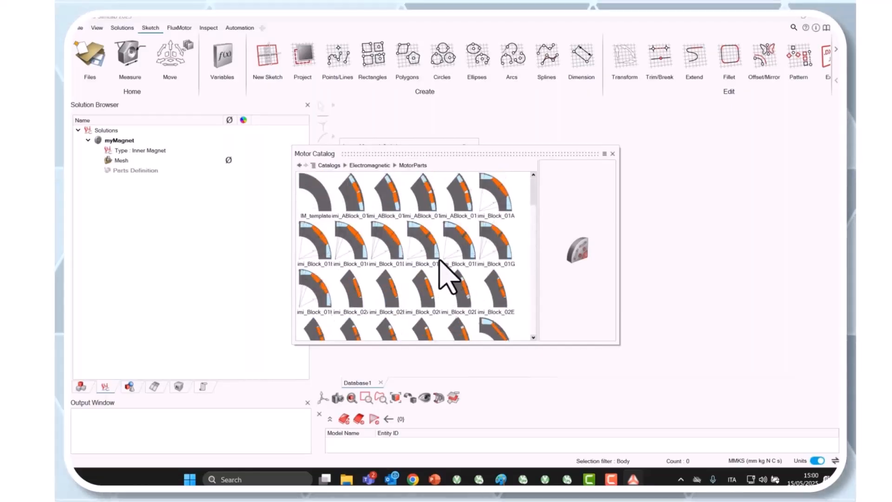
pyautogui.scroll(1, 449, 270)
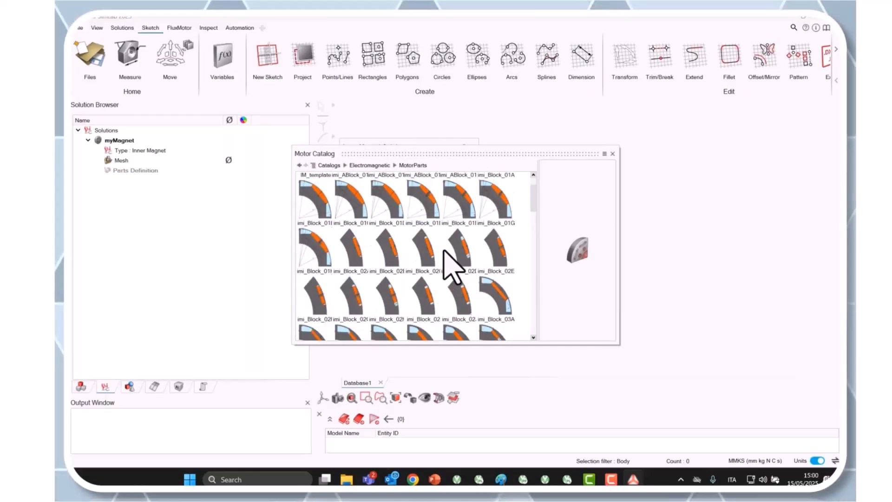
pyautogui.click(433, 255)
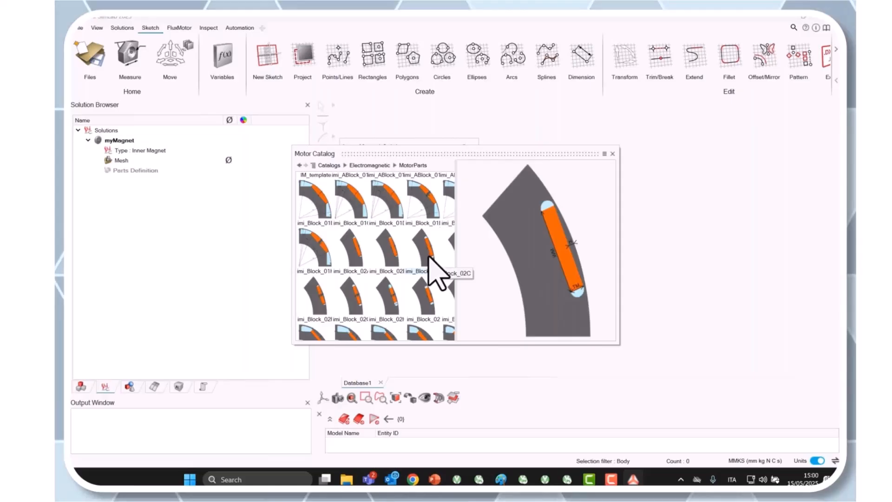
pyautogui.doubleClick(433, 262)
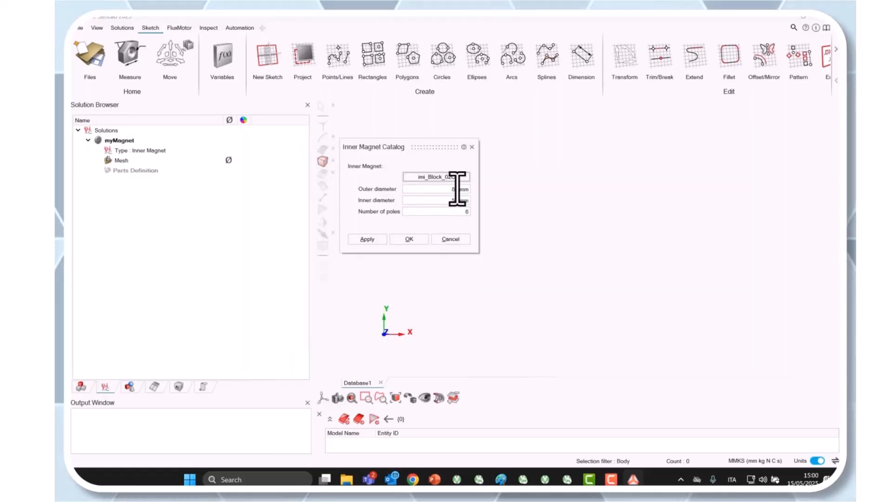
# Step: Create the inner magnet part with a 125 mm outer diameter, 90 mm inner diameter and 12 poles
pyautogui.write('125')
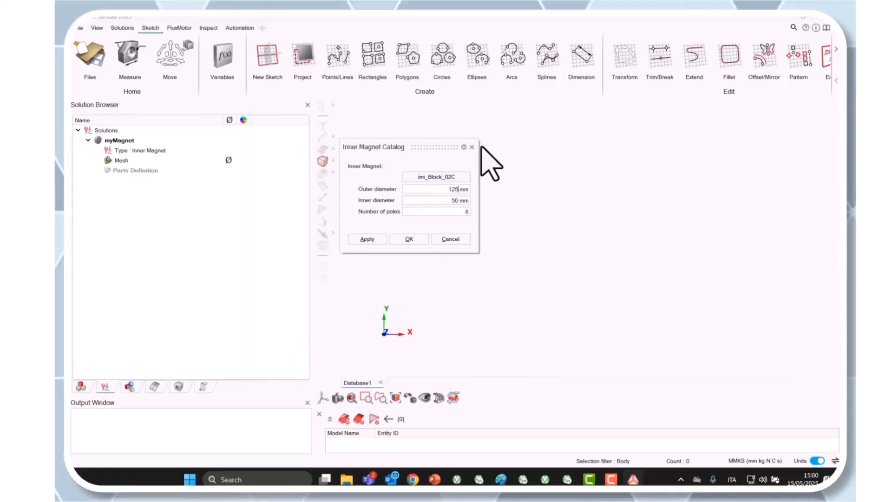
pyautogui.click(446, 200)
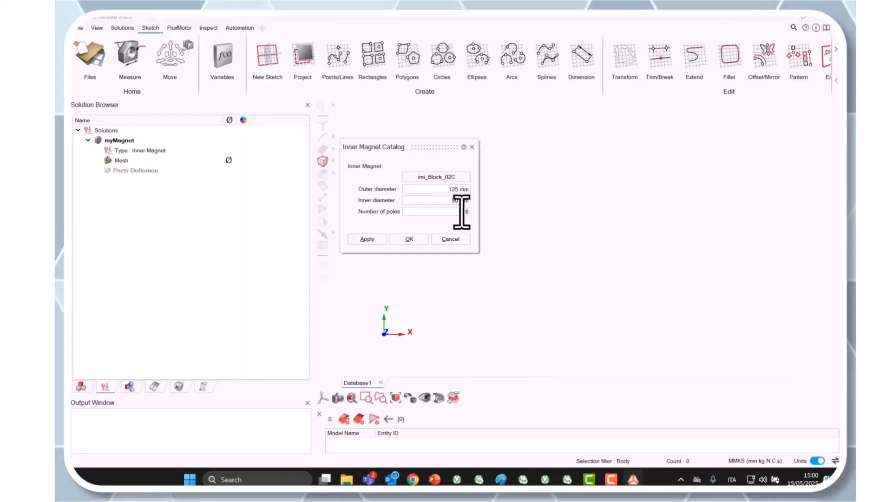
pyautogui.click(409, 238)
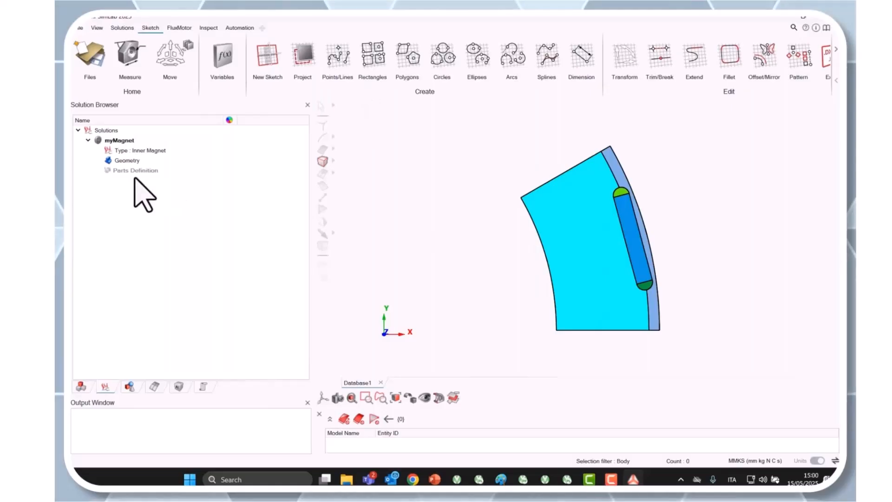
# Step: Edit the imi_Block_02C sketch and draw a circle about 3.02 mm in diameter in the core between the inner arc and the magnet
pyautogui.click(82, 386)
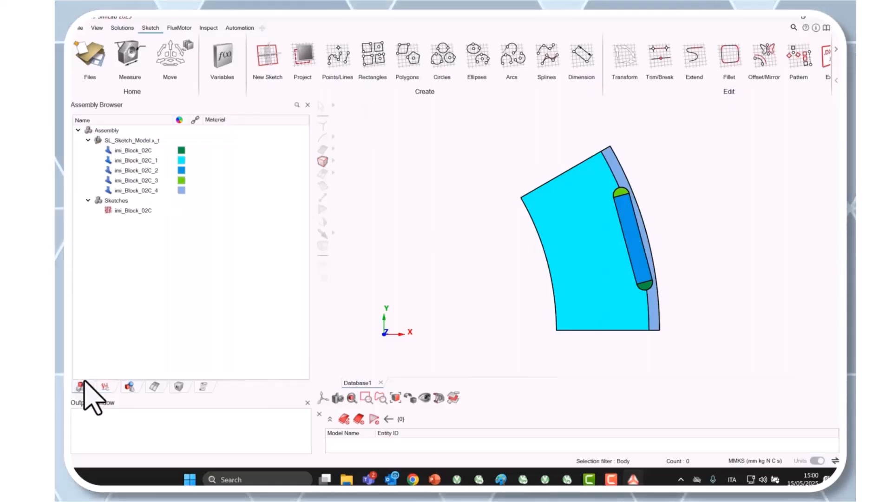
pyautogui.rightClick(130, 214)
pyautogui.click(155, 241)
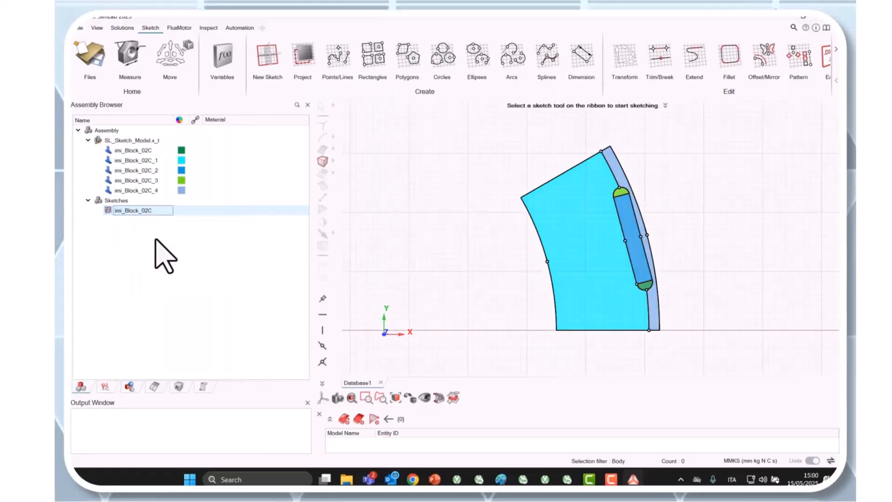
pyautogui.click(448, 58)
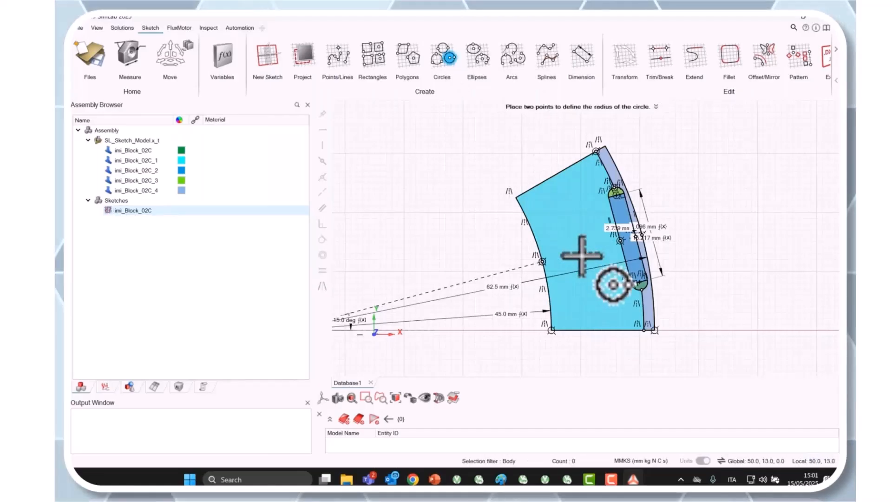
pyautogui.scroll(3, 581, 254)
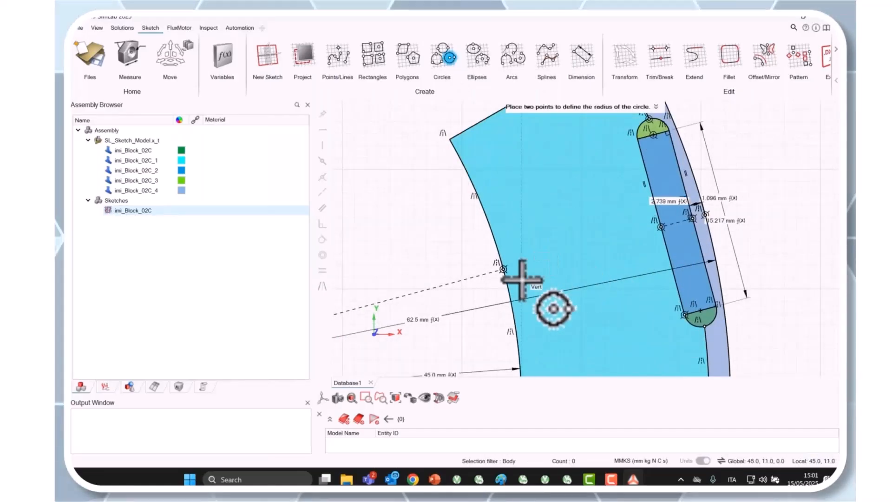
pyautogui.click(580, 252)
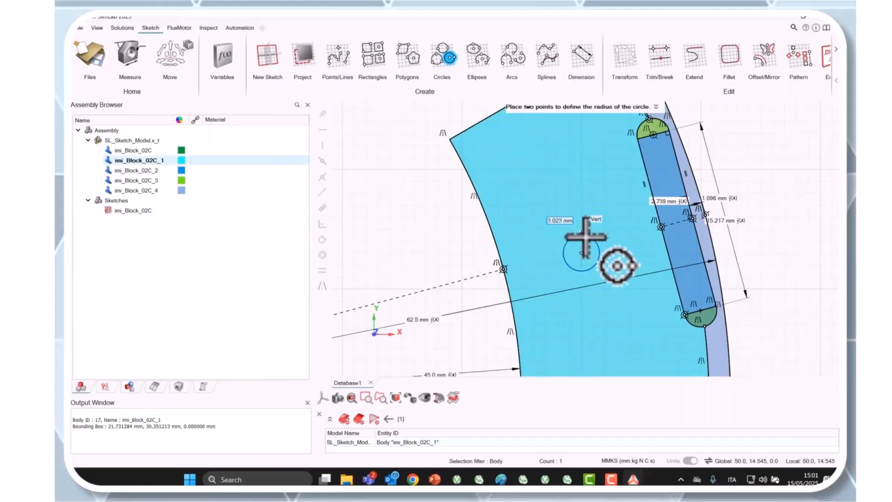
pyautogui.click(586, 237)
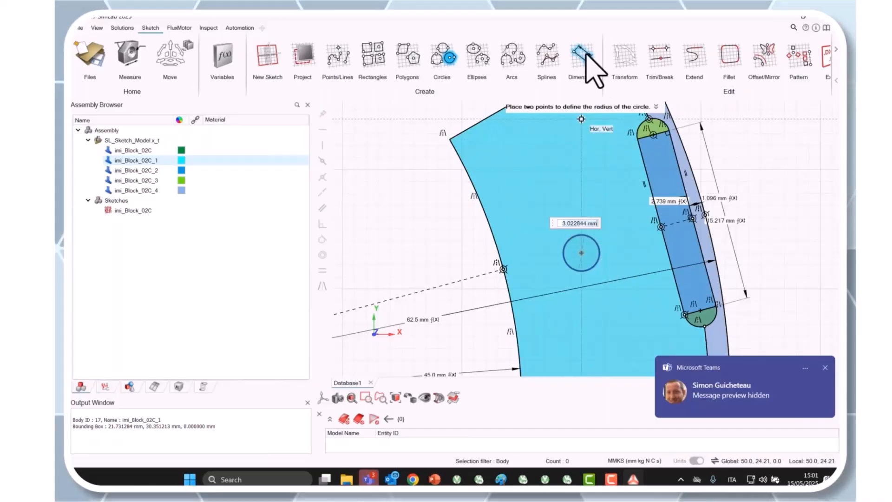
# Step: Dimension the diameter of the new circle, placing the dimension above it
pyautogui.click(586, 55)
pyautogui.click(583, 237)
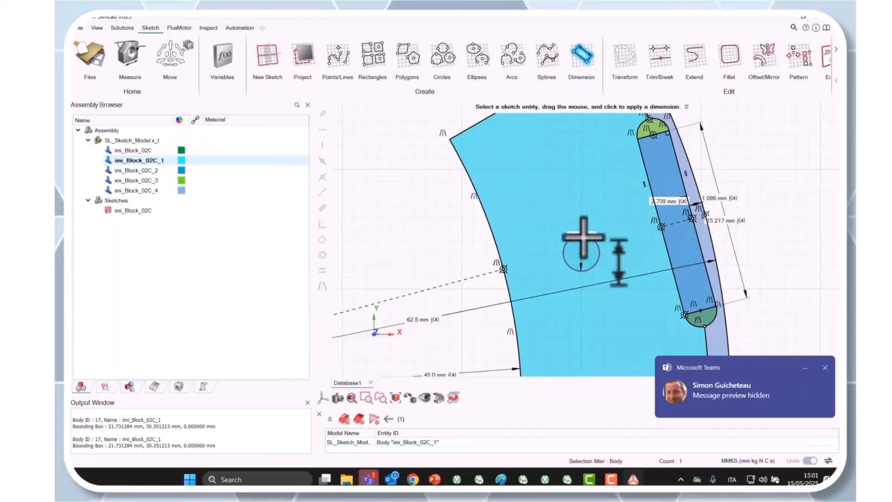
pyautogui.click(583, 237)
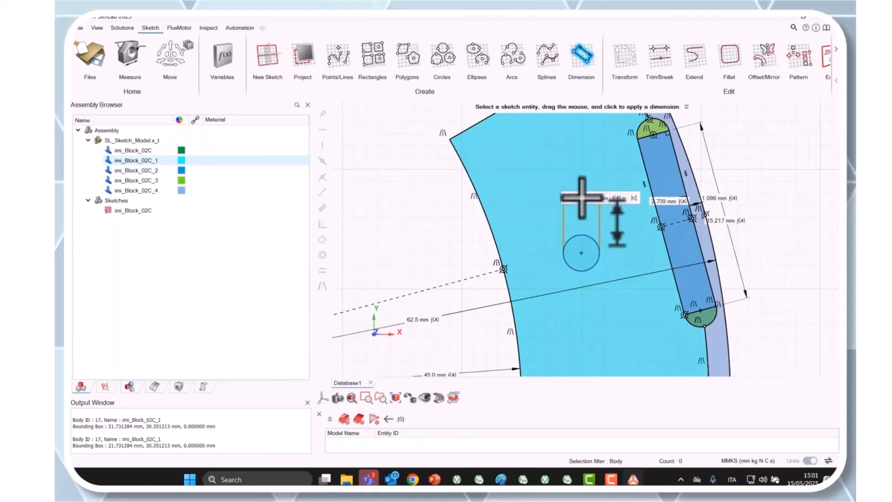
# Step: Assign a new variable named dh to the circle's diameter dimension and set it to 3 mm
pyautogui.click(622, 199)
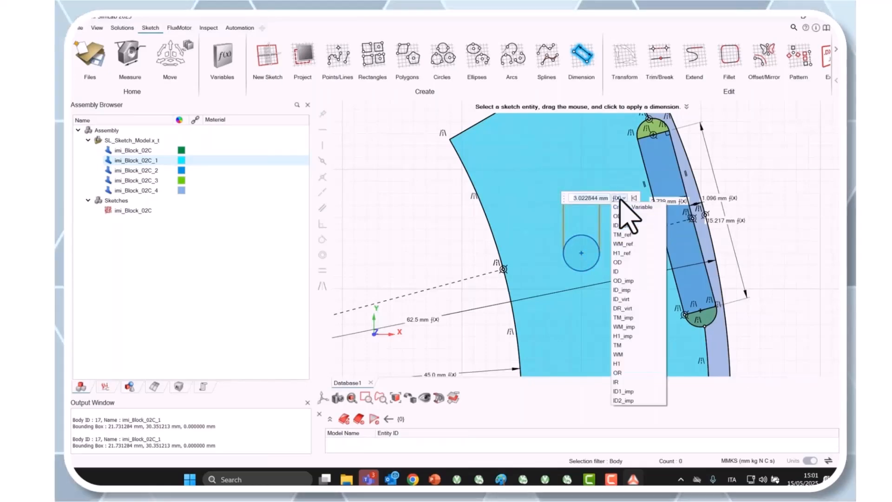
pyautogui.click(623, 207)
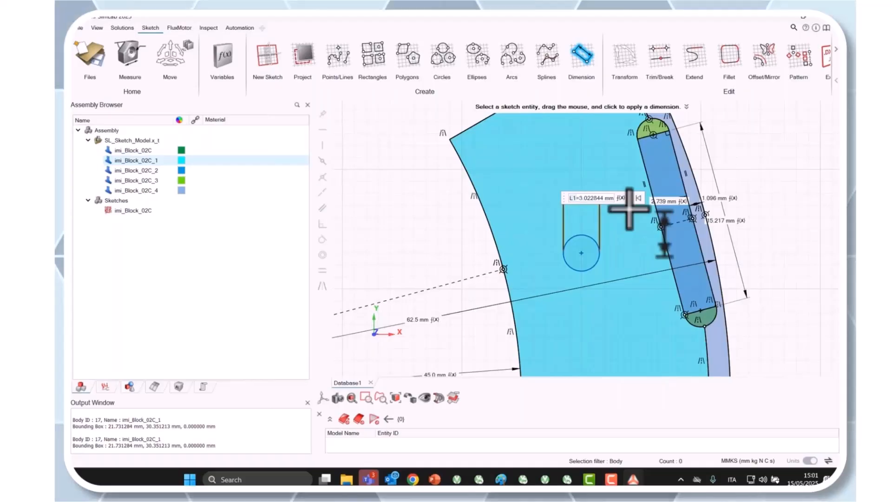
pyautogui.press('BackSpace')
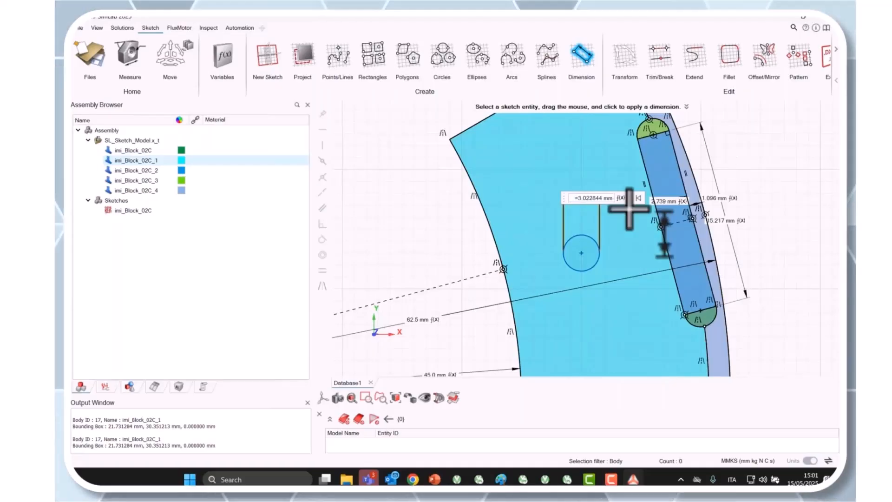
pyautogui.write('d')
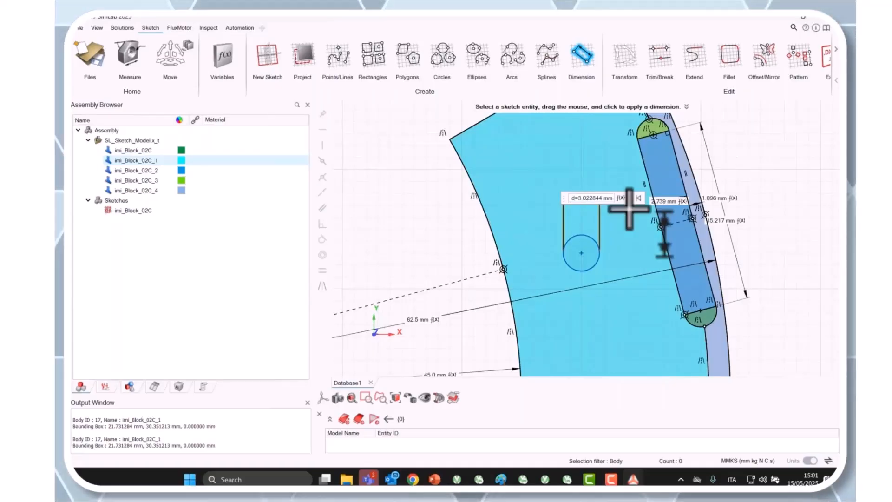
pyautogui.write('h')
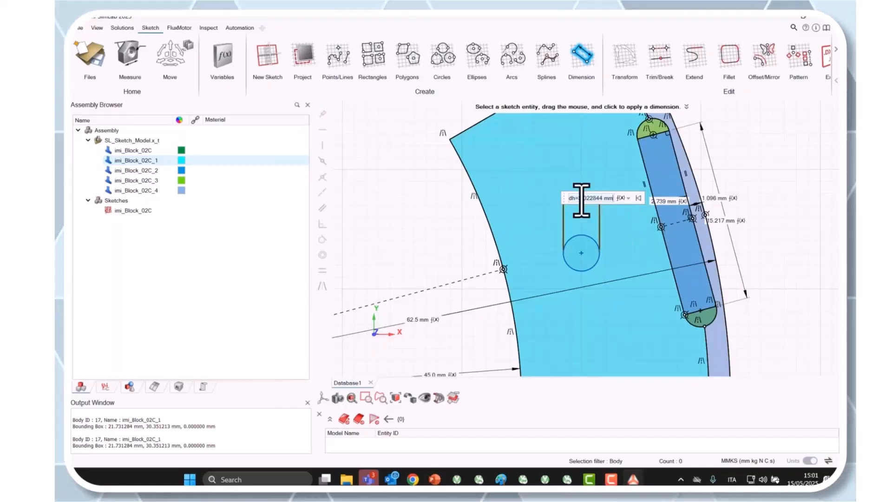
pyautogui.click(603, 200)
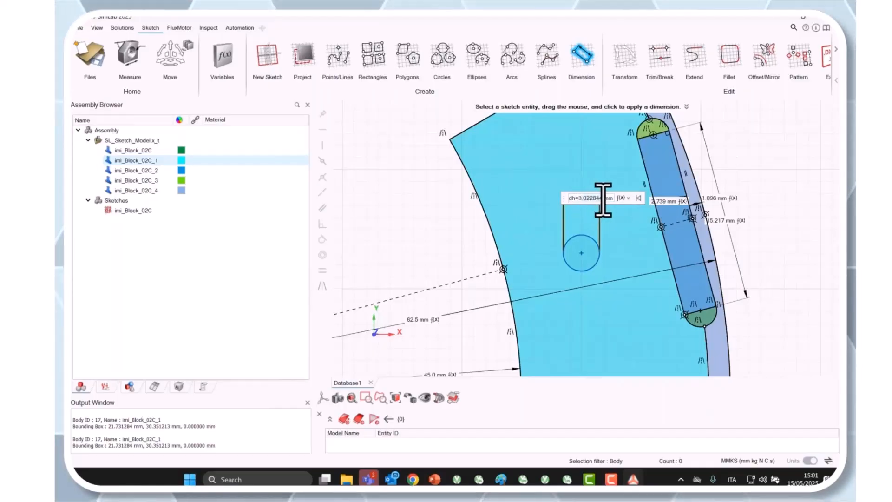
pyautogui.press('BackSpace')
pyautogui.press('BackSpace')
pyautogui.press('BackSpace')
pyautogui.press('BackSpace')
pyautogui.press('BackSpace')
pyautogui.press('BackSpace')
pyautogui.press('BackSpace')
pyautogui.press('Return')
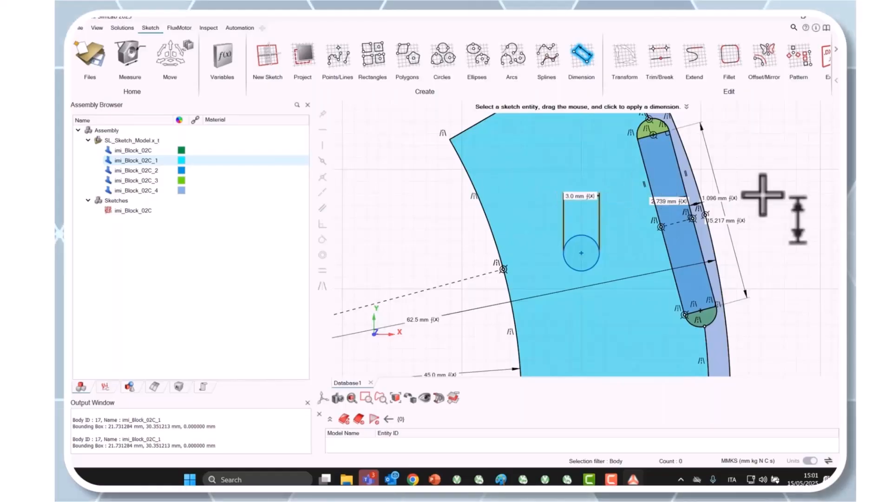
pyautogui.press('Escape')
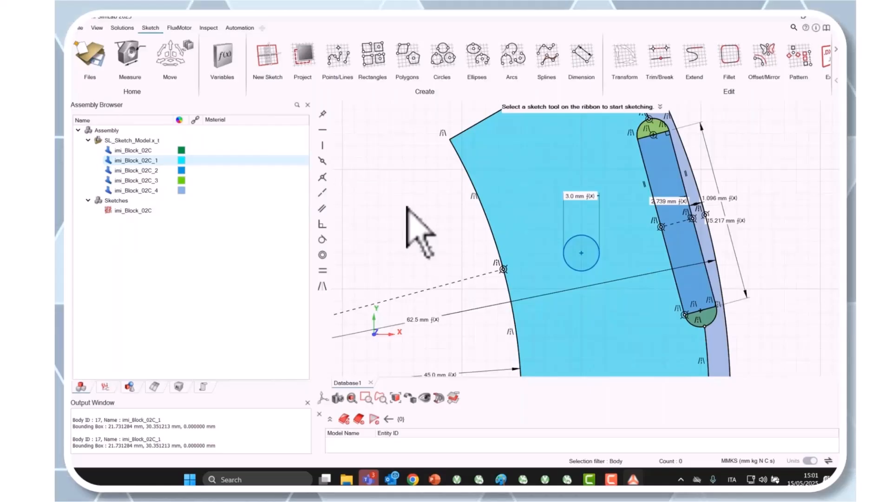
# Step: Exit the sketch to regenerate the bodies and show the myMagnet solution tree
pyautogui.press('Escape')
pyautogui.click(513, 261)
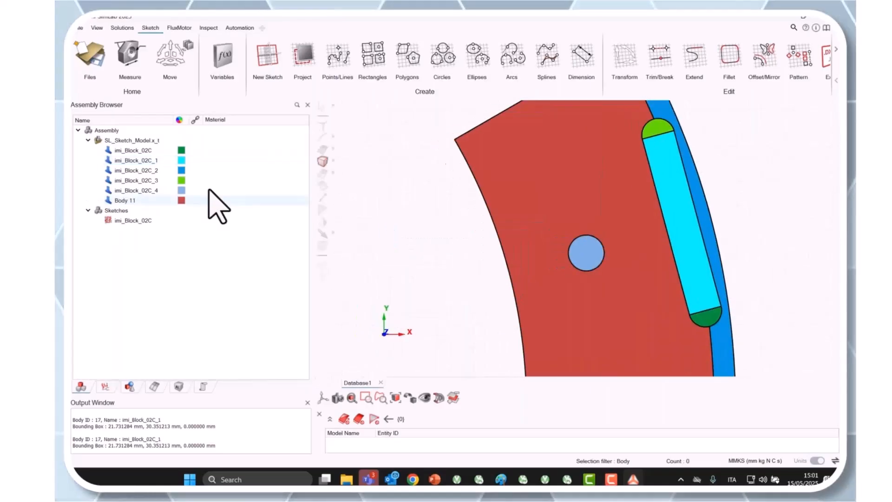
pyautogui.click(106, 387)
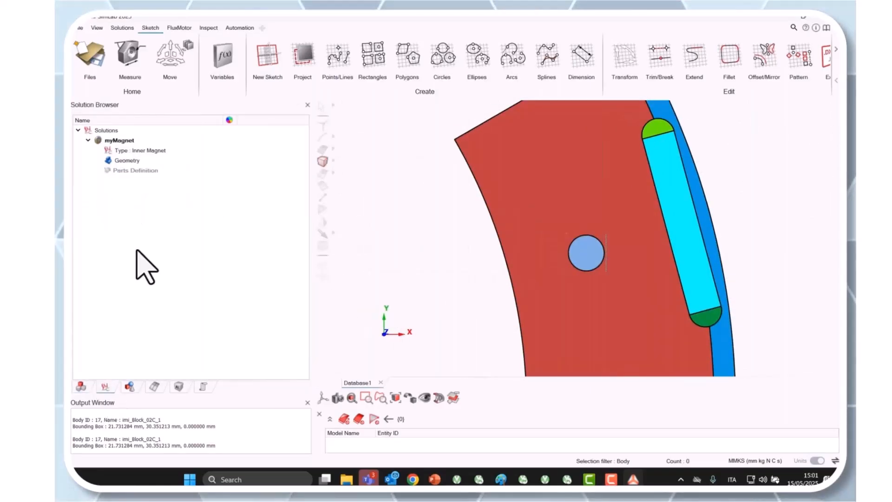
# Step: Define the cyan block body in the myMagnet solution as a magnet with radial outwards (+) polarization
pyautogui.click(130, 141)
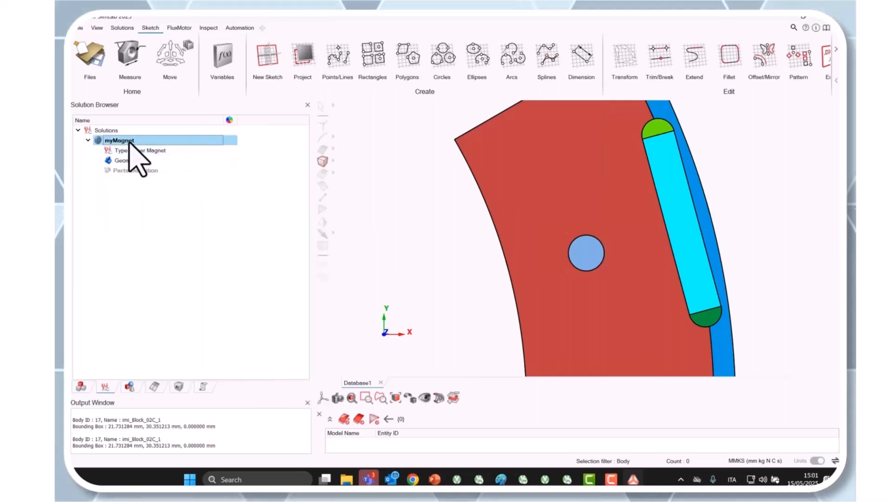
pyautogui.click(179, 28)
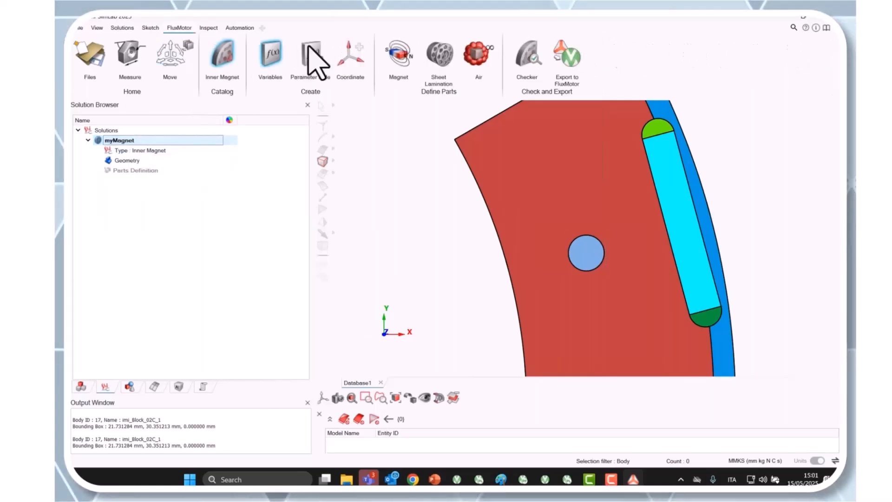
pyautogui.click(396, 55)
pyautogui.click(658, 193)
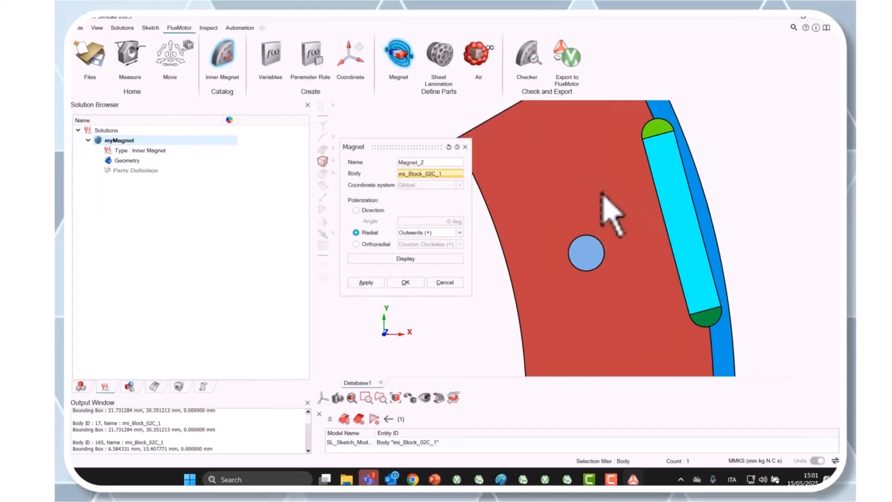
pyautogui.click(406, 282)
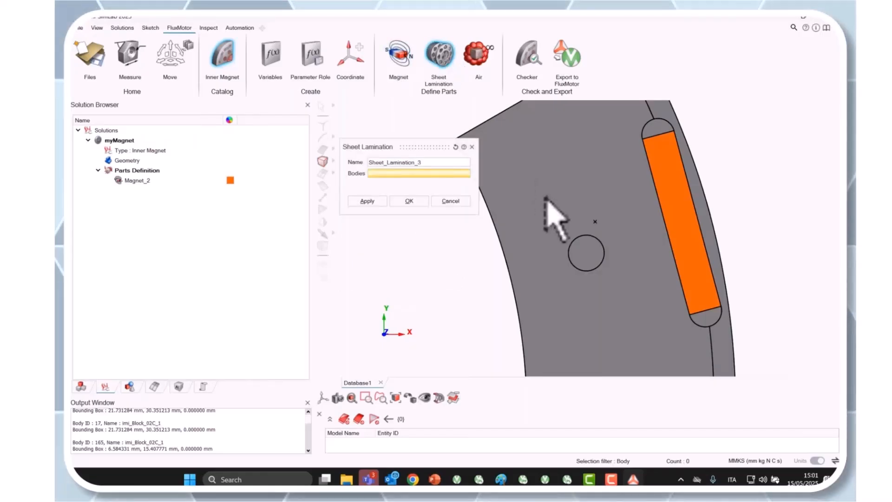
# Step: Define the main core body as a sheet lamination, and add the thin outer rim body to the same lamination
pyautogui.click(554, 215)
pyautogui.click(408, 202)
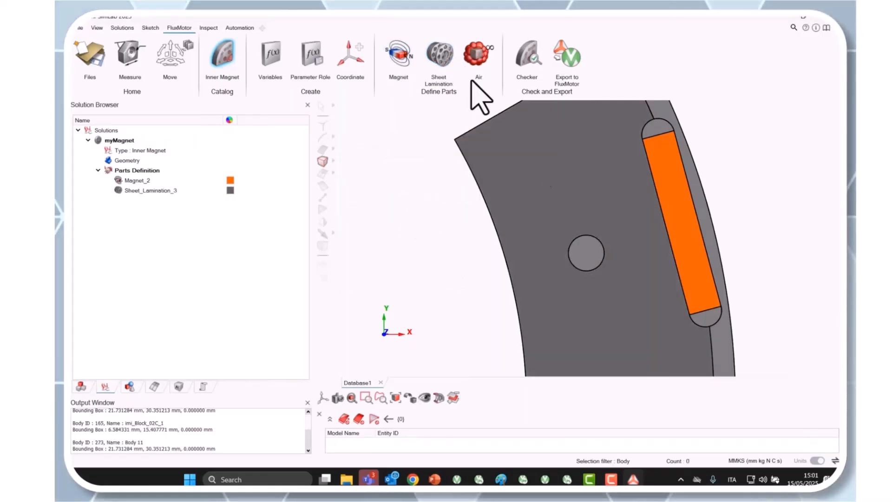
pyautogui.doubleClick(158, 190)
pyautogui.click(707, 205)
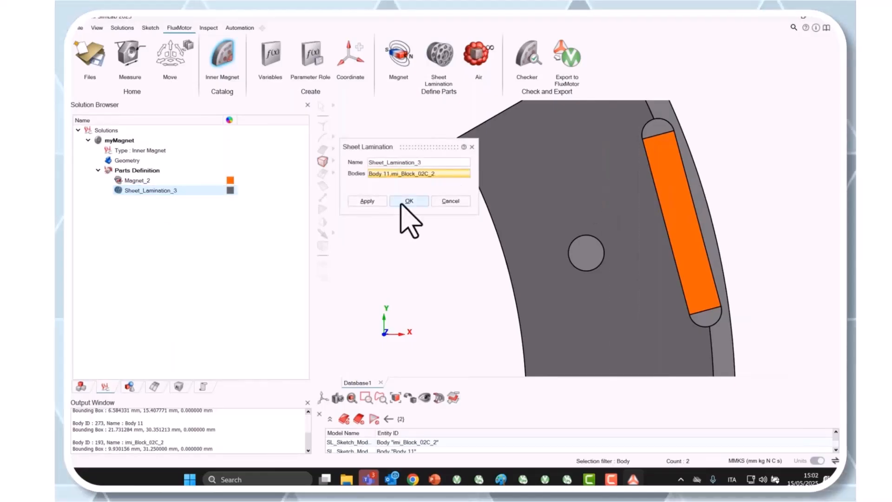
pyautogui.click(409, 201)
# Step: Define one air region from the two rounded pockets at the magnet's ends and the circular hole in the core
pyautogui.click(478, 55)
pyautogui.click(657, 132)
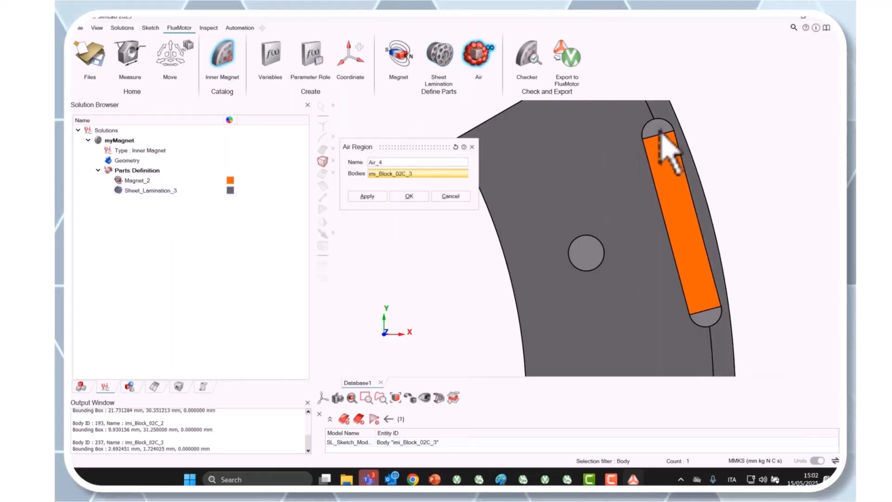
pyautogui.click(706, 318)
pyautogui.click(590, 257)
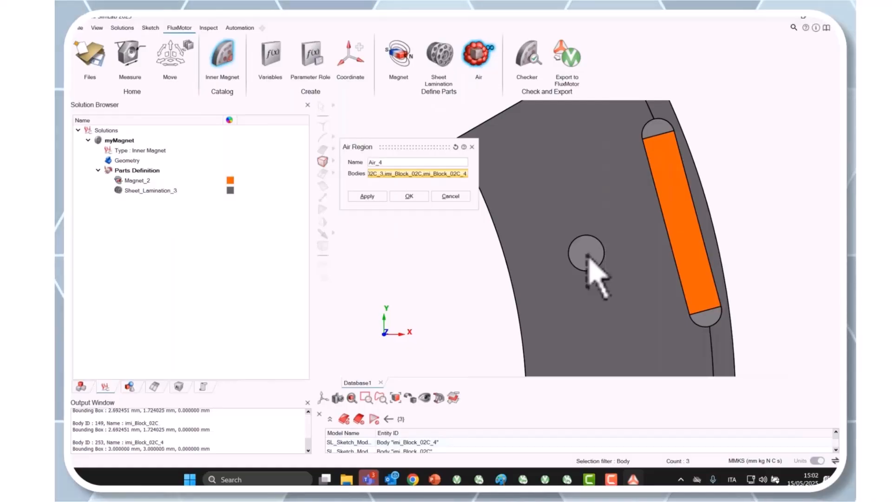
pyautogui.click(409, 196)
pyautogui.scroll(-3, 542, 243)
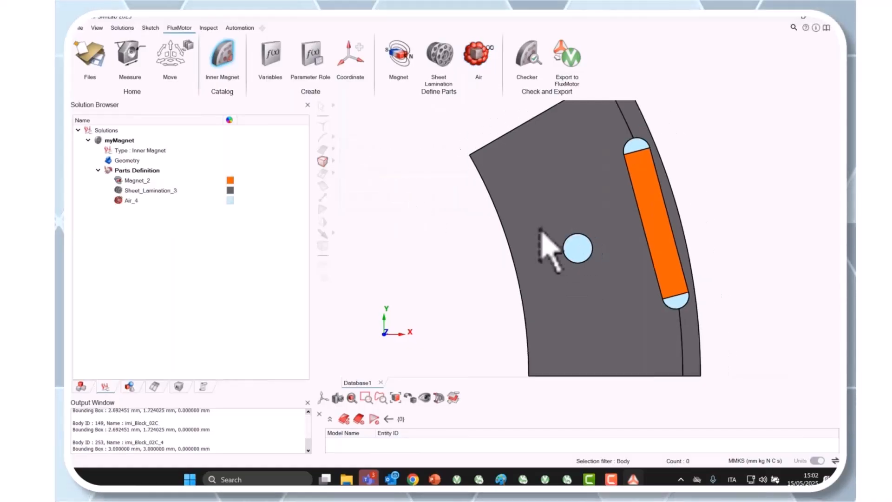
# Step: Run the Checker on the myMagnet part and save the part configuration
pyautogui.click(525, 62)
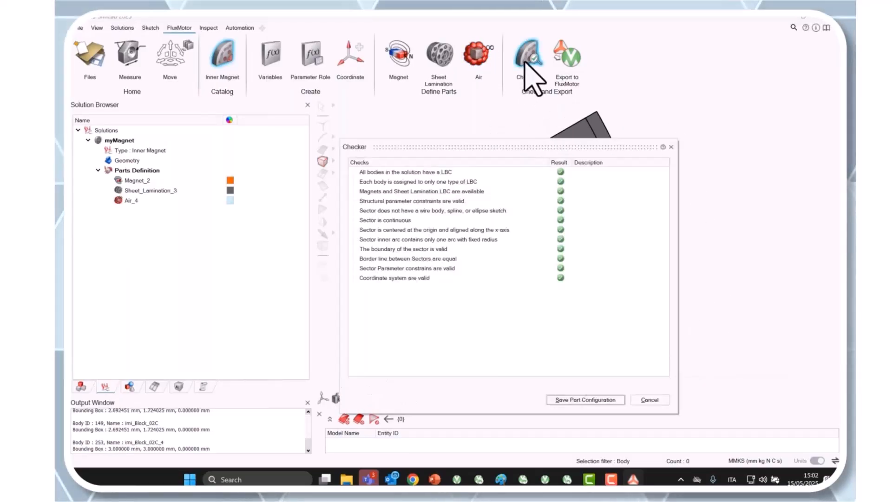
pyautogui.click(567, 400)
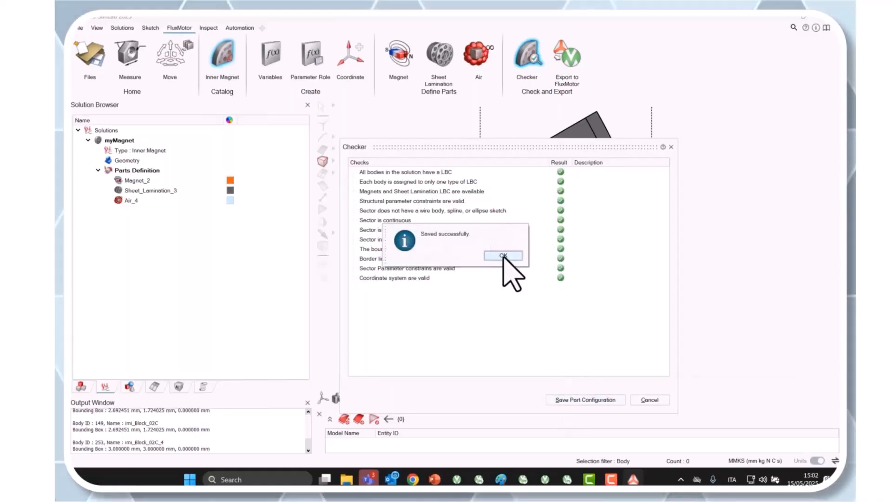
pyautogui.click(503, 256)
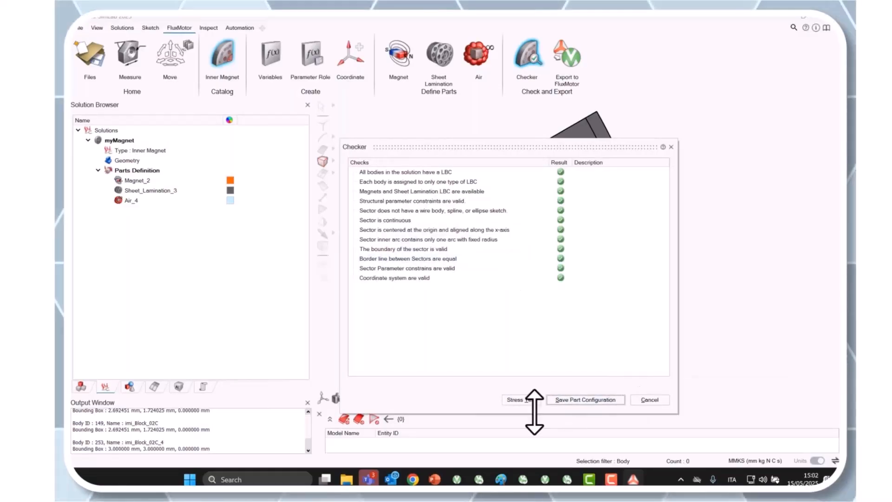
# Step: Look at the stress test's parameter manager, close the Checker, and examine the list of sketch CAD parameters
pyautogui.click(521, 400)
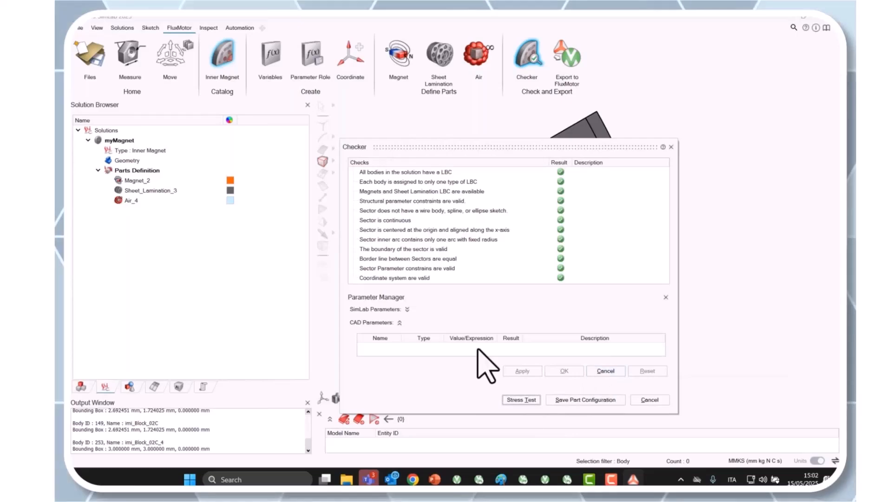
pyautogui.click(650, 401)
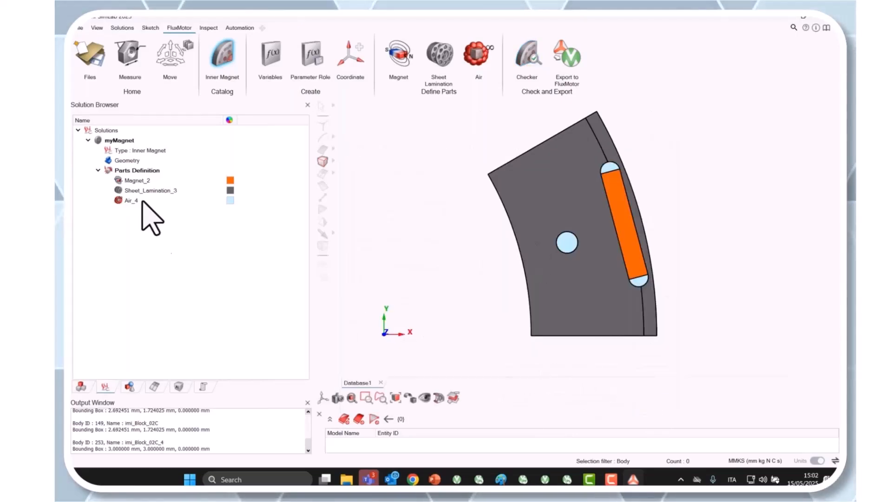
pyautogui.click(202, 388)
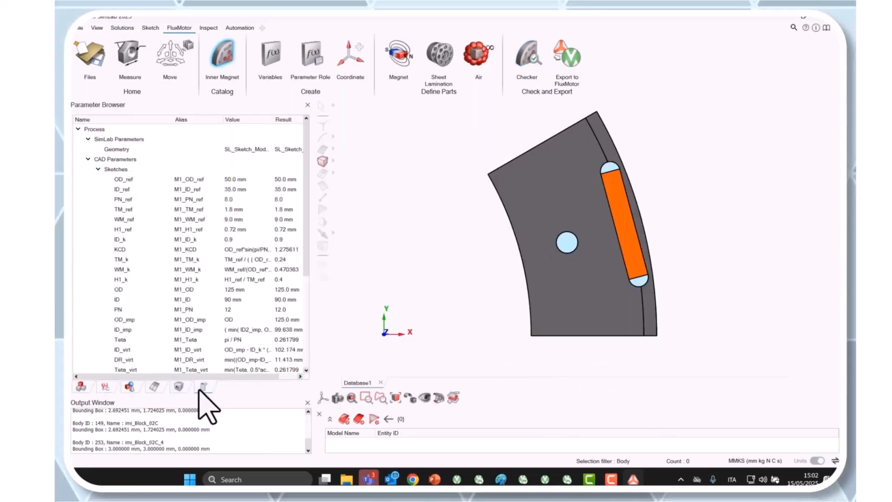
pyautogui.scroll(-1, 181, 228)
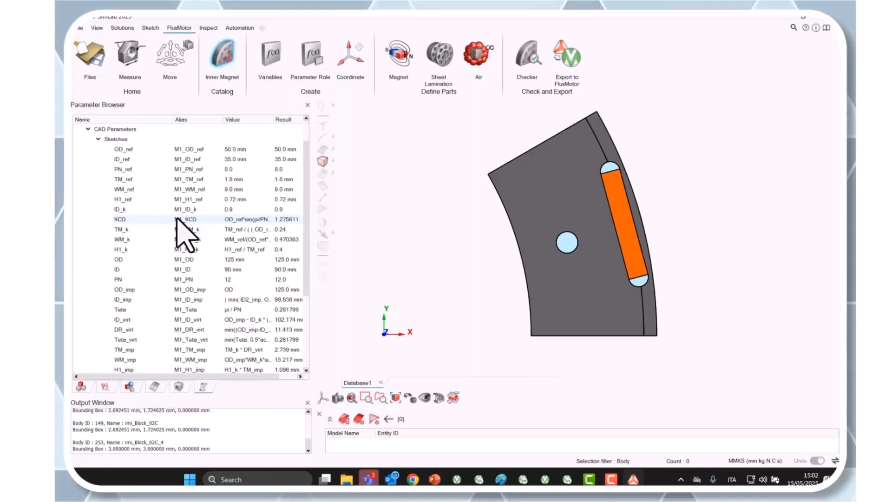
# Step: Set the role of the magnet thickness parameter M1_TM to Input in the parameter role definition
pyautogui.click(307, 57)
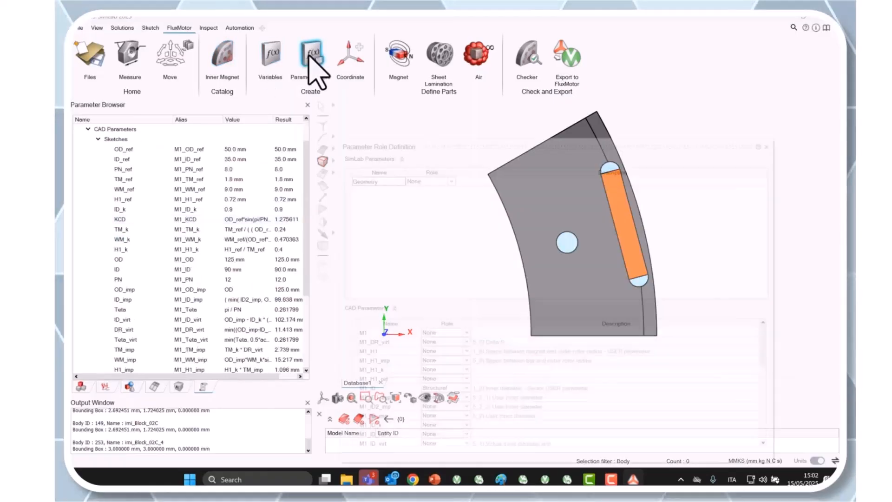
pyautogui.moveTo(442, 143); pyautogui.dragTo(336, 98)
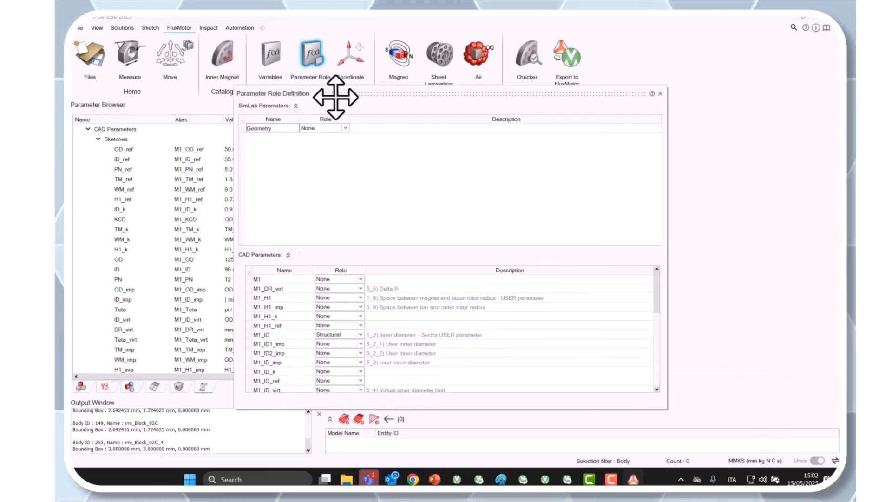
pyautogui.scroll(-2, 315, 319)
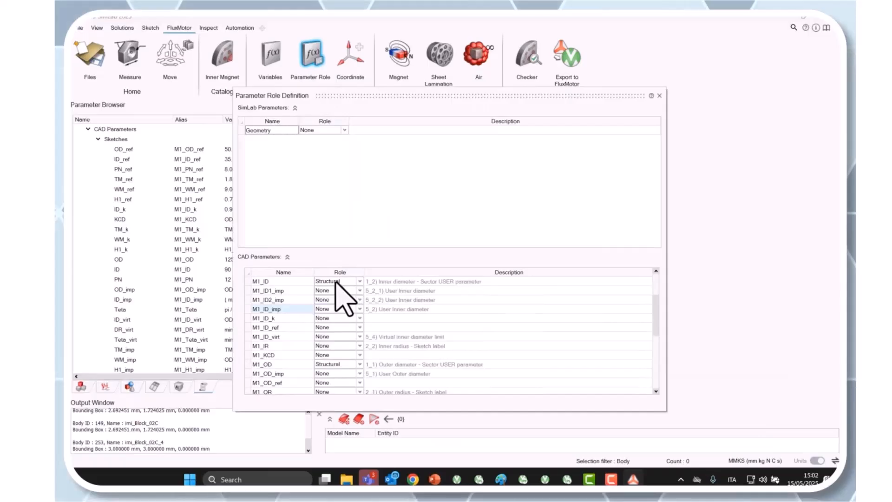
pyautogui.scroll(-2, 343, 362)
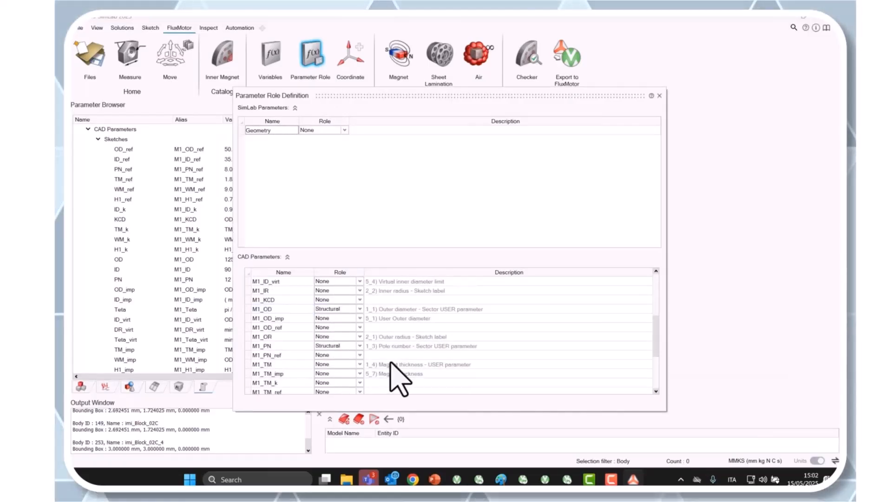
pyautogui.click(339, 364)
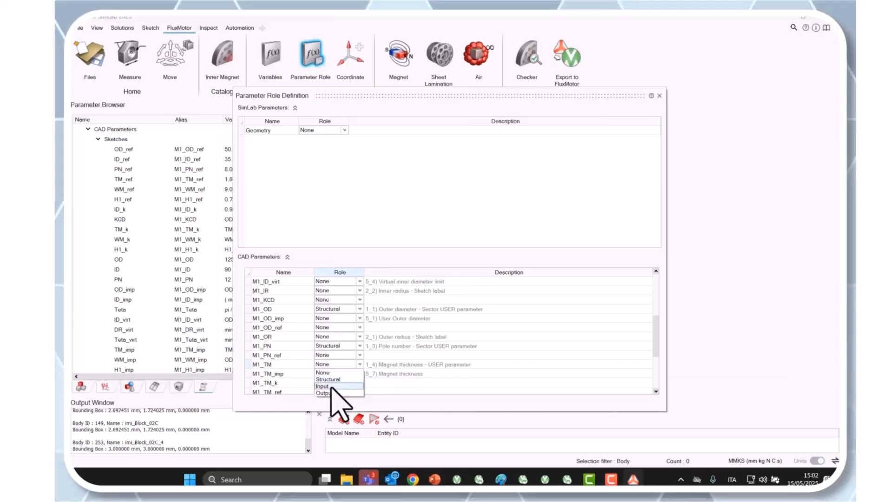
pyautogui.click(332, 386)
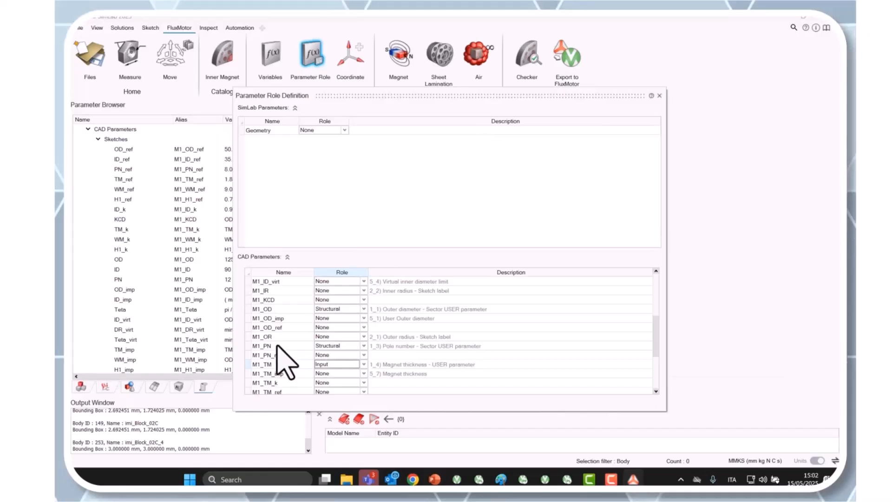
pyautogui.scroll(-2, 287, 378)
pyautogui.scroll(5, 297, 381)
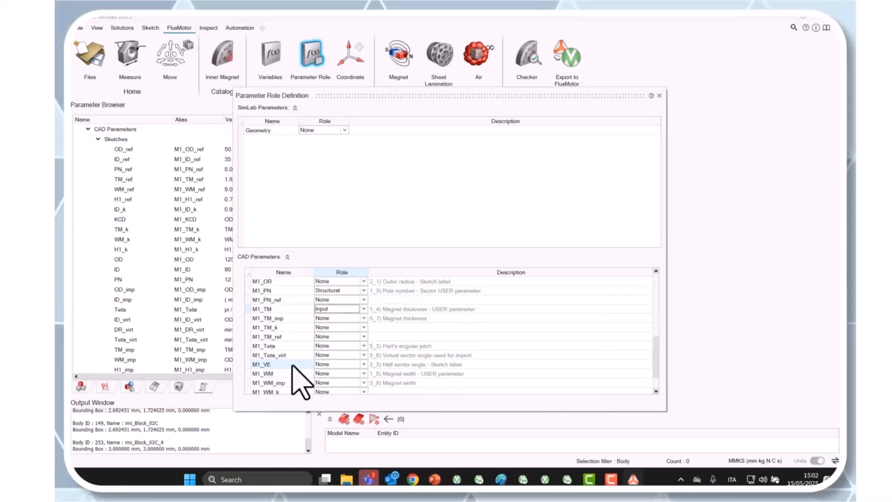
pyautogui.scroll(1, 297, 378)
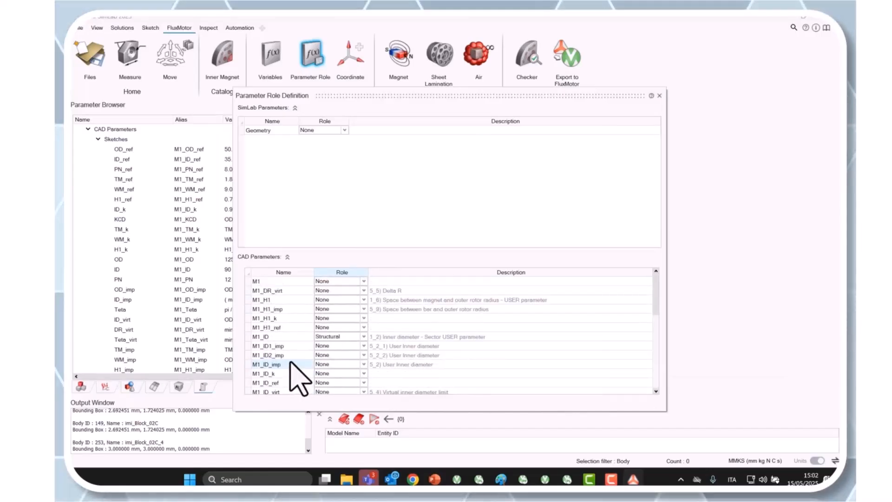
pyautogui.click(660, 96)
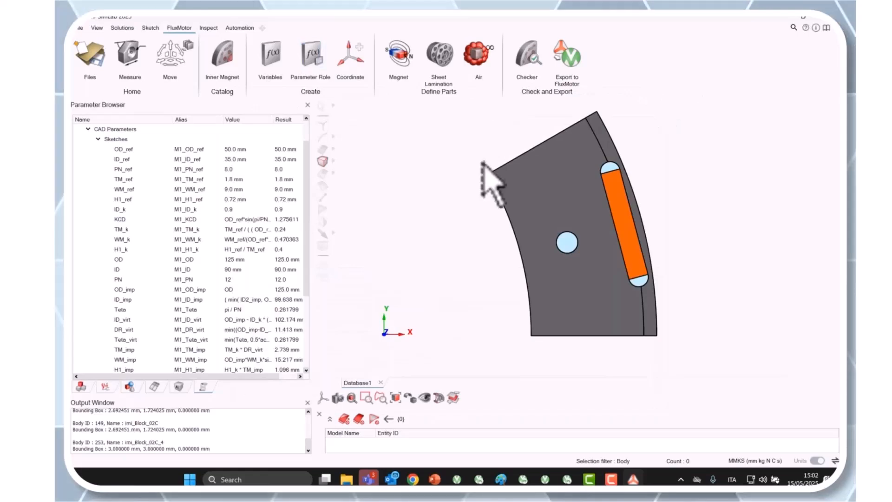
# Step: Check the part again with the new parameter role and save its configuration once more
pyautogui.click(536, 65)
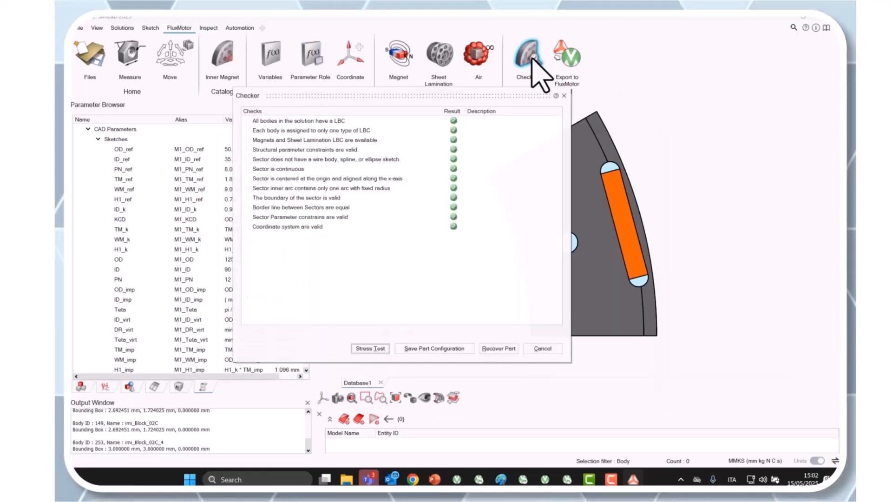
pyautogui.click(445, 350)
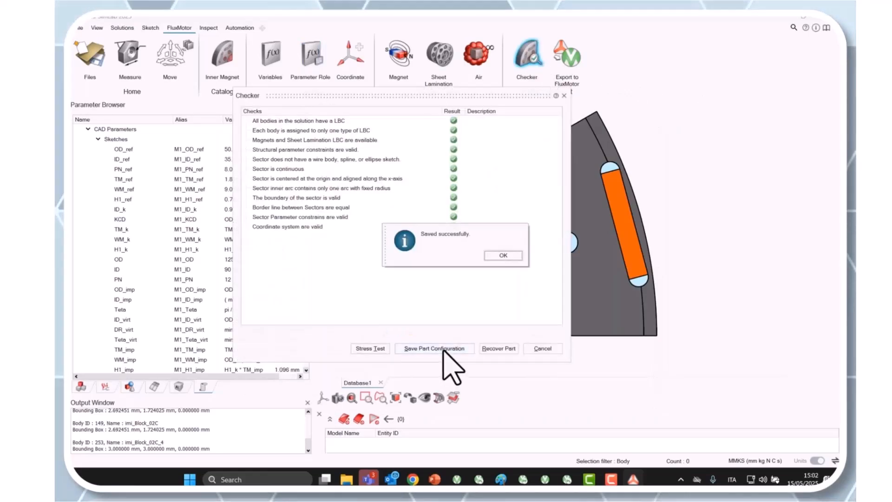
pyautogui.click(503, 256)
pyautogui.click(543, 348)
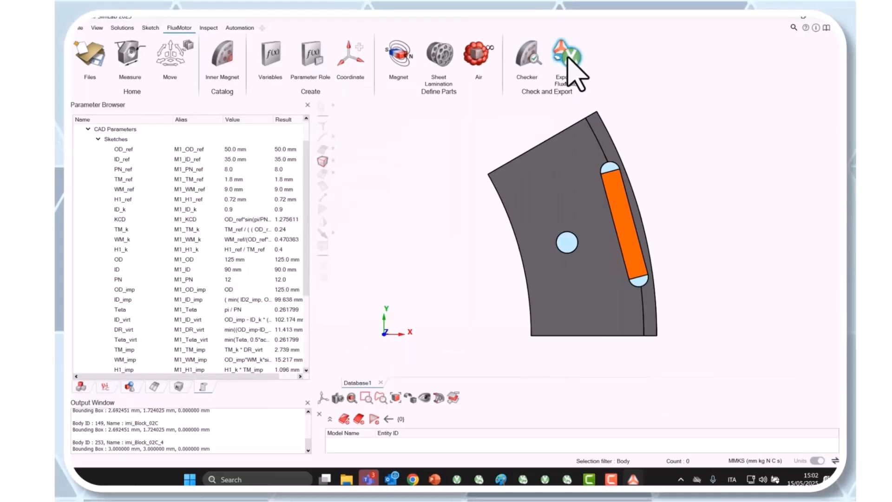
# Step: Start exporting the part to FluxMotor and name the export myMagnetParam
pyautogui.click(567, 70)
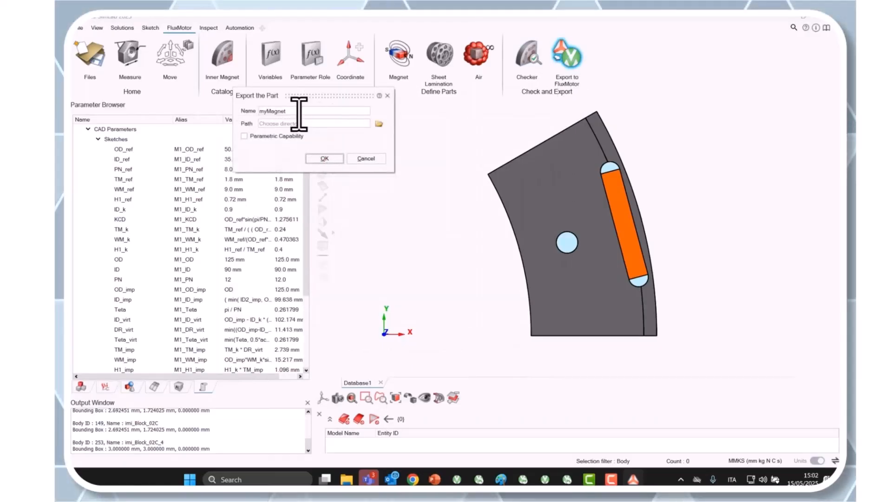
pyautogui.click(299, 112)
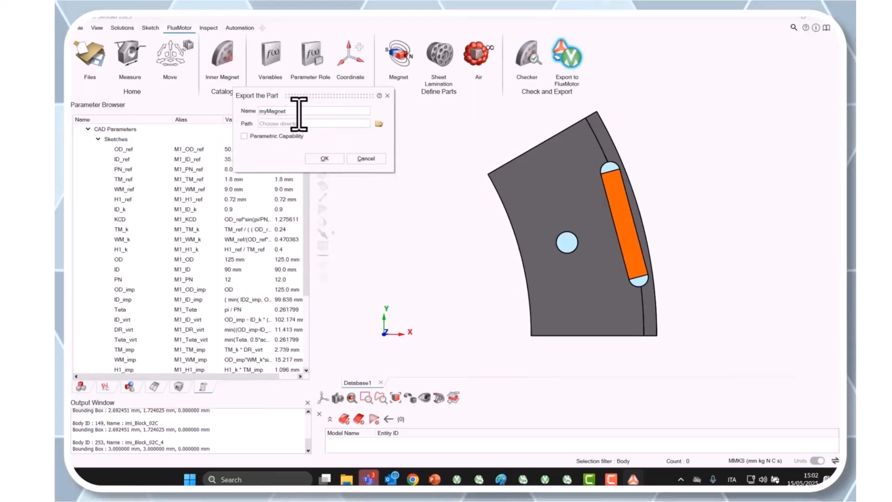
pyautogui.write('Pa')
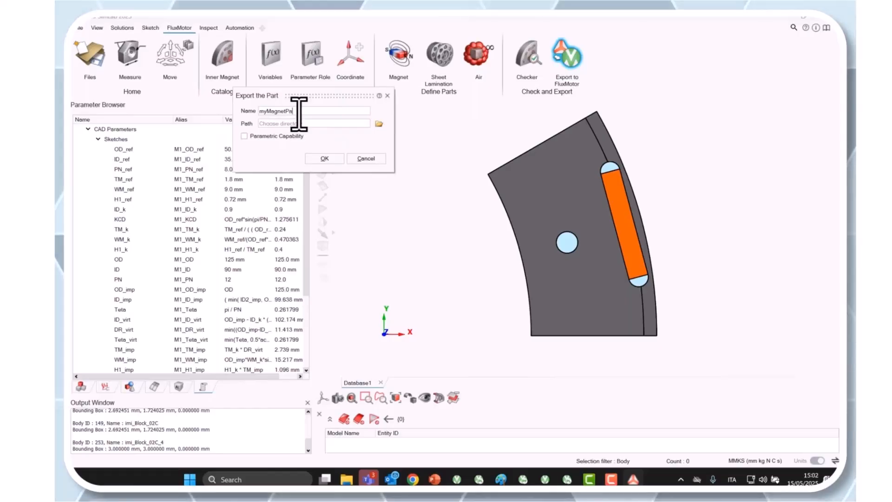
pyautogui.write('ram')
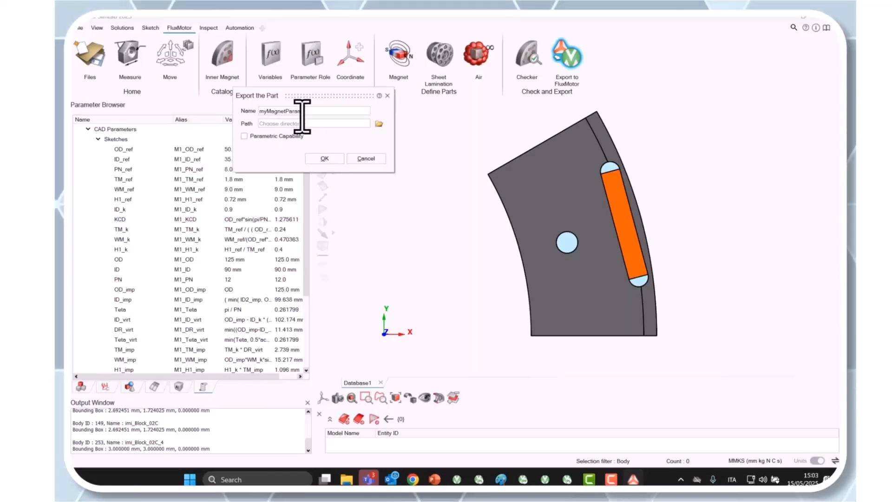
# Step: Choose the Example folder inside SL - Create a part as the export path
pyautogui.click(379, 124)
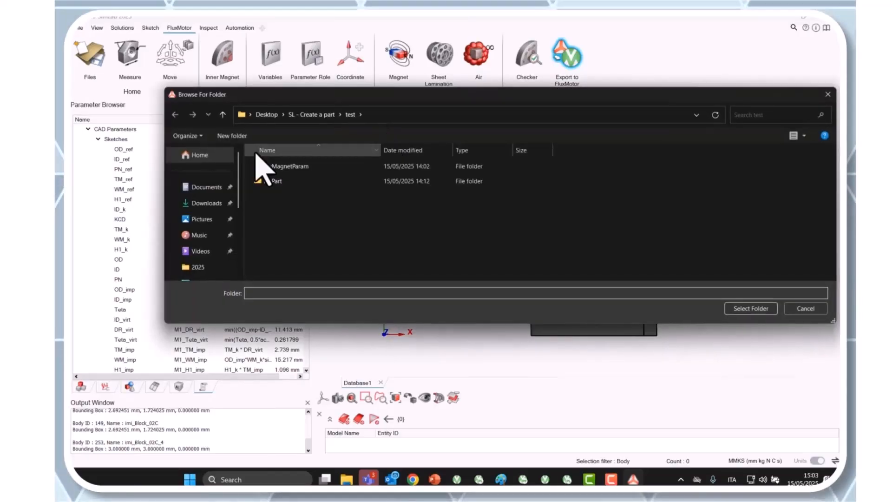
pyautogui.click(302, 115)
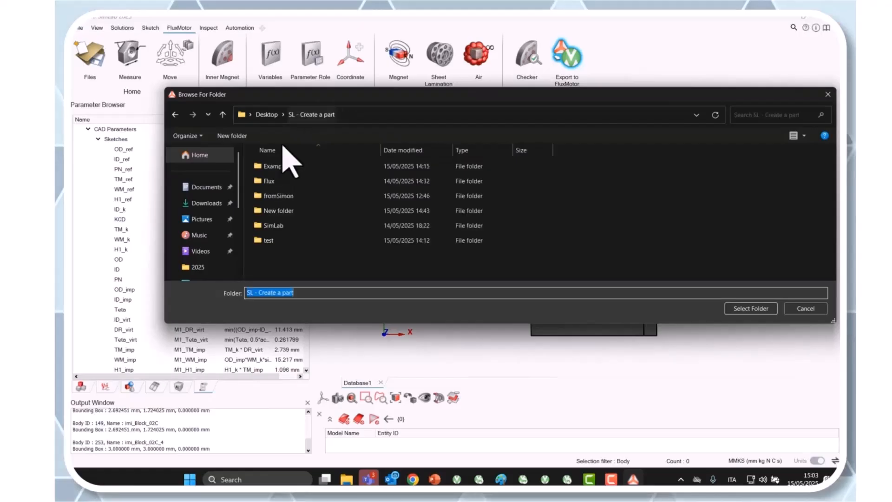
pyautogui.doubleClick(282, 166)
pyautogui.click(753, 307)
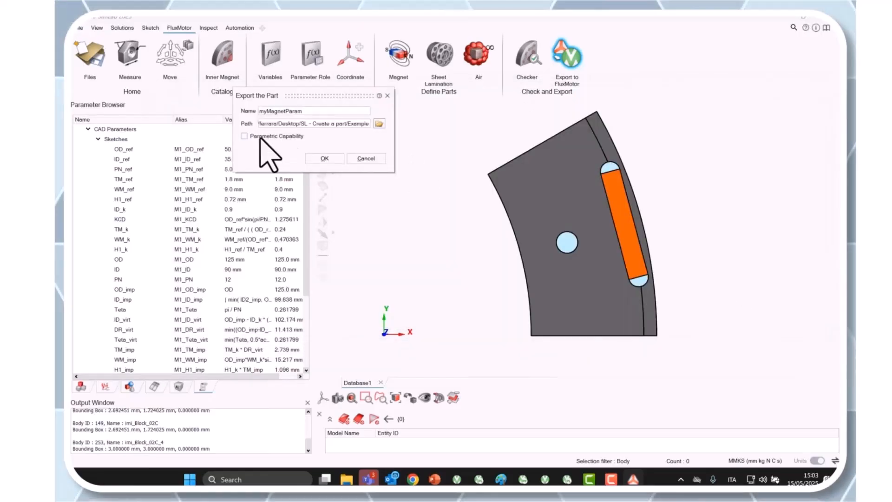
# Step: Enable parametric capability for the exported part and run the export
pyautogui.click(278, 138)
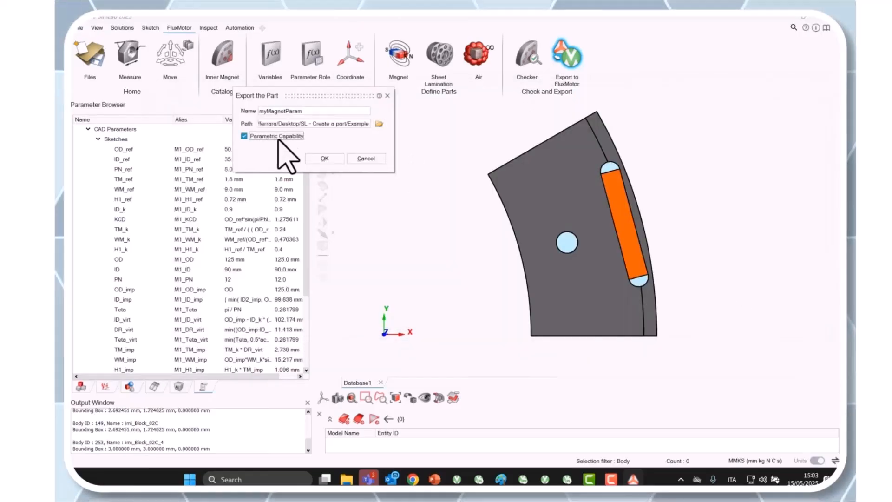
pyautogui.click(336, 161)
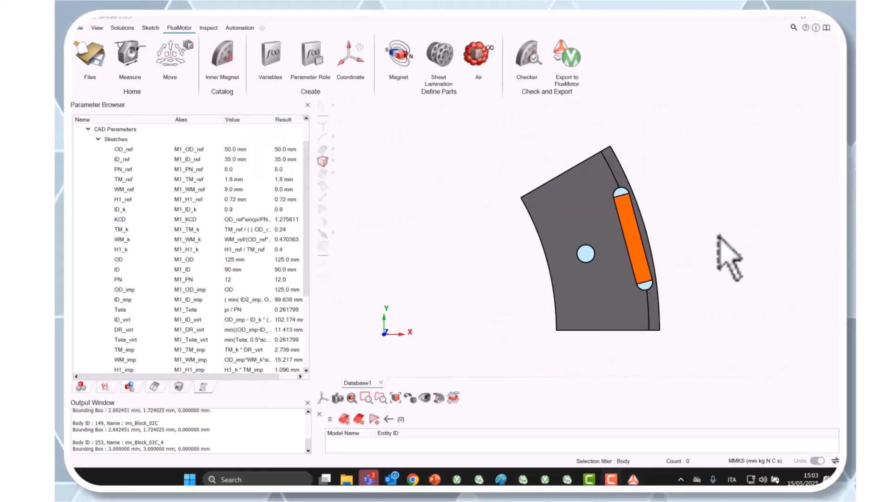
# Step: Switch to the Part Library and import the part myMagnetParam from the Example folder into User_InnerMagnet
pyautogui.click(567, 479)
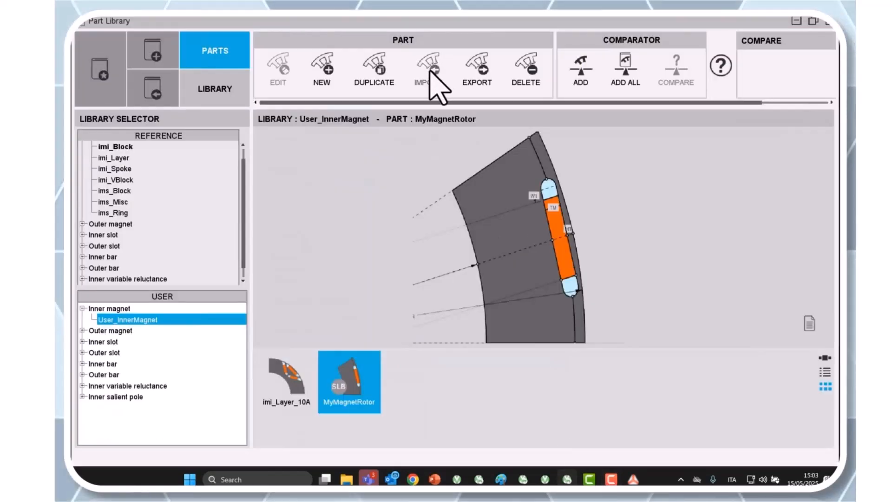
pyautogui.click(432, 77)
pyautogui.click(430, 116)
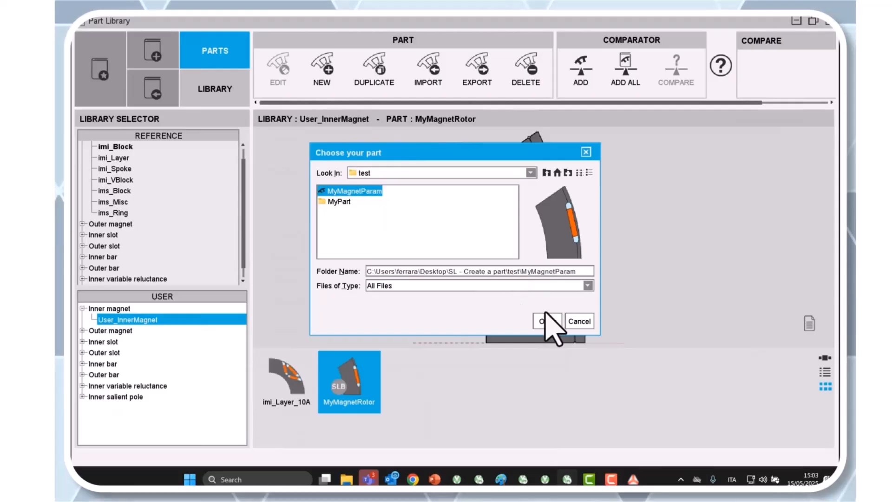
pyautogui.click(546, 173)
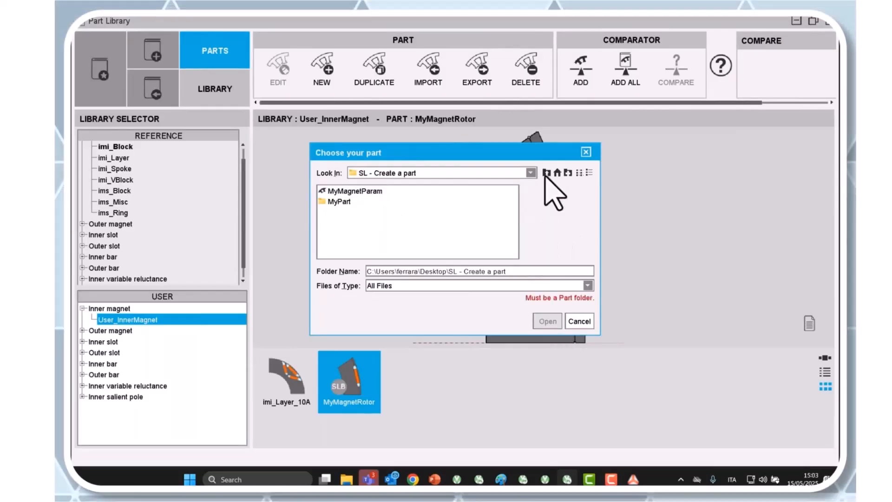
pyautogui.doubleClick(336, 190)
pyautogui.click(354, 191)
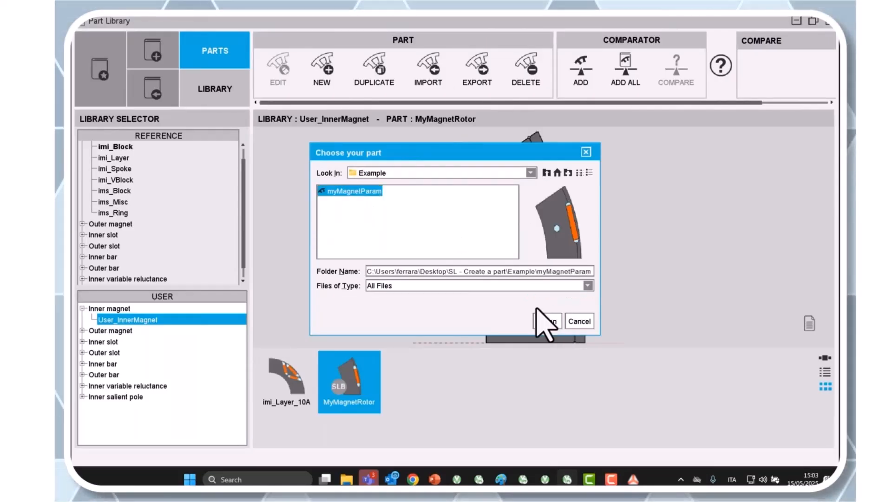
pyautogui.click(548, 321)
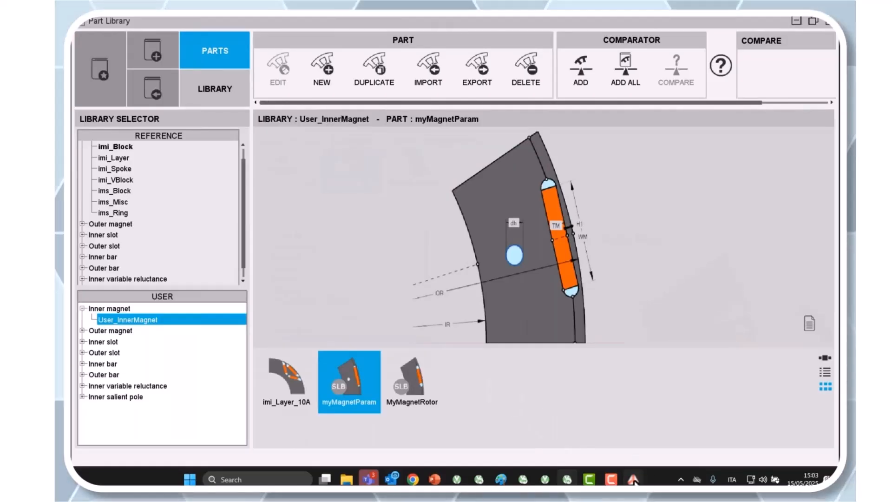
# Step: Switch to FluxMotor and open the recent motor PartTest
pyautogui.click(546, 479)
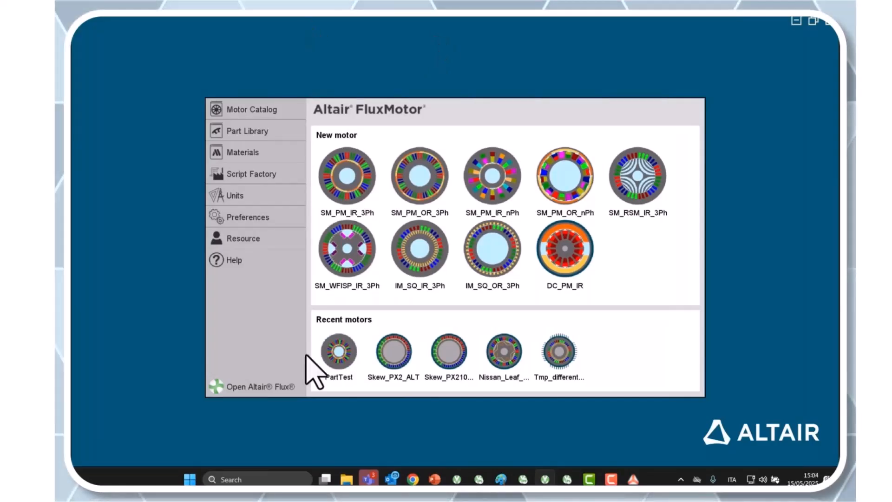
pyautogui.doubleClick(346, 367)
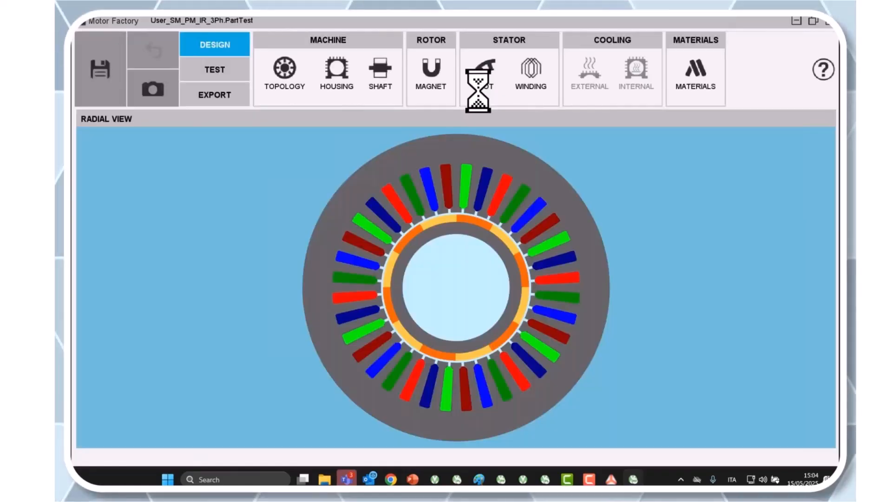
# Step: Review the rotor's outer diameter, inner diameter and number of poles in the machine topology
pyautogui.click(286, 72)
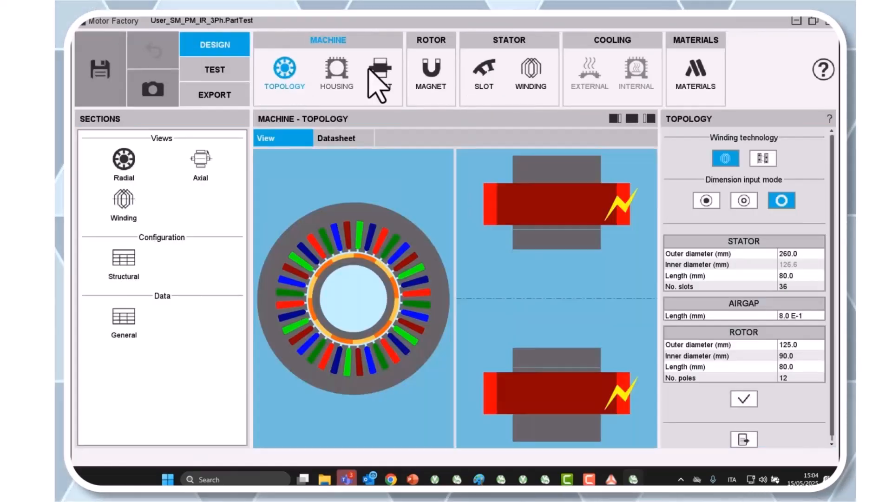
pyautogui.click(809, 345)
pyautogui.press('Tab')
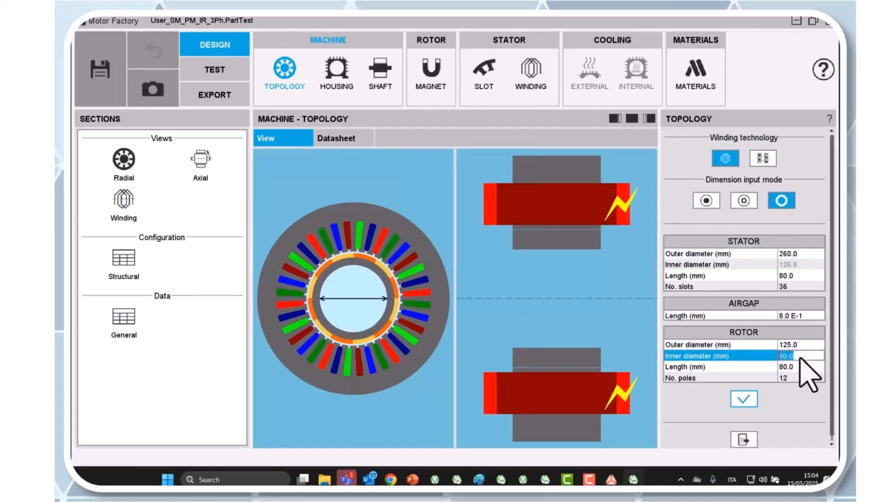
pyautogui.click(793, 378)
pyautogui.click(750, 401)
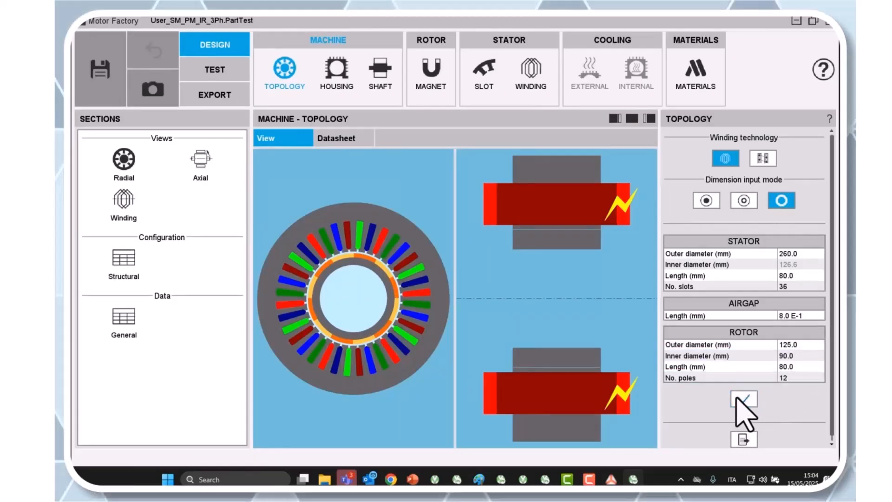
# Step: Replace the rotor magnet shape with the part myMagnetParam from the user library User_InnerMagnet
pyautogui.click(431, 67)
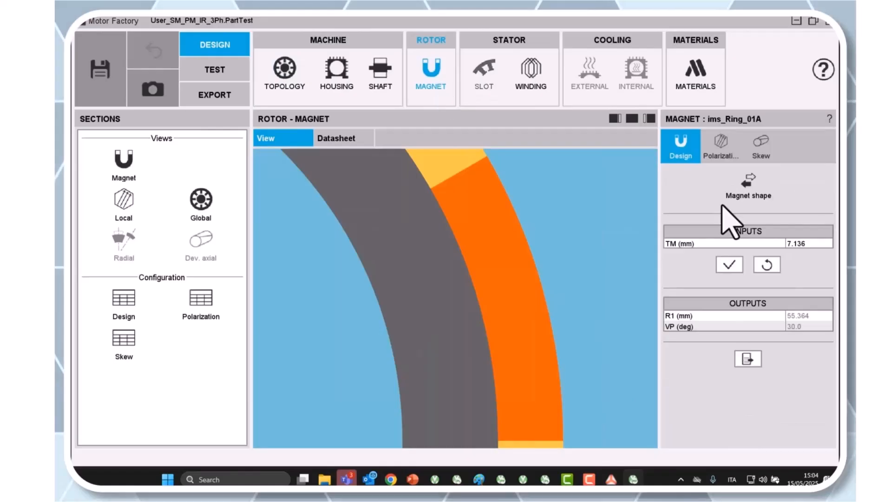
pyautogui.click(750, 191)
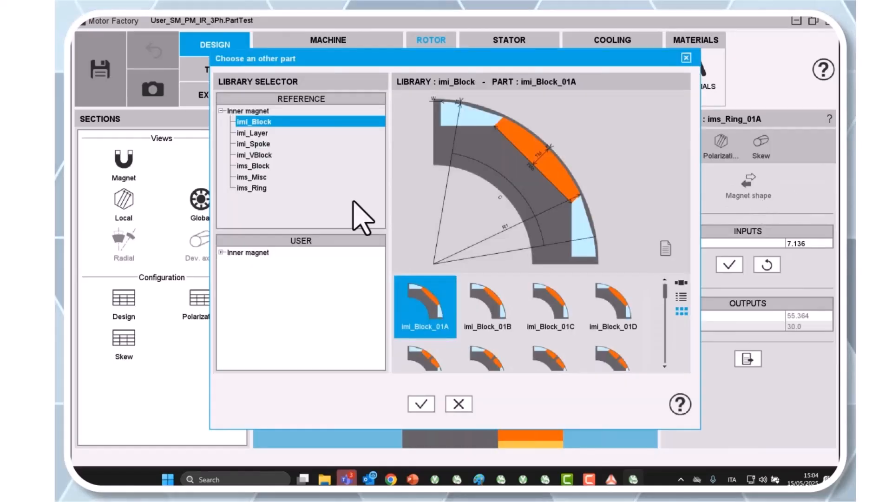
pyautogui.click(222, 253)
pyautogui.click(251, 263)
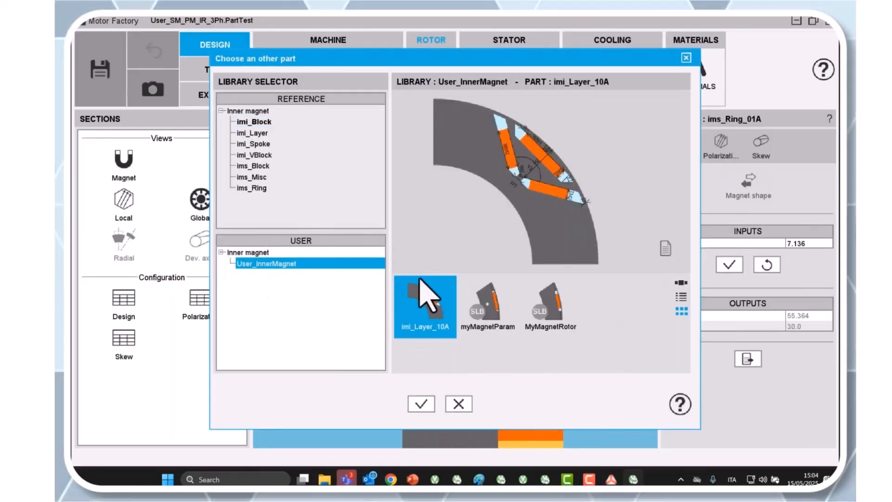
pyautogui.click(487, 316)
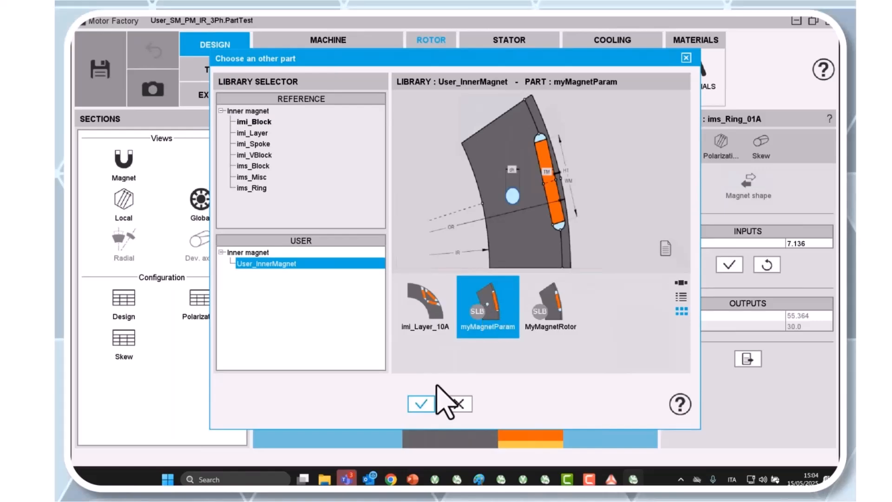
pyautogui.click(421, 404)
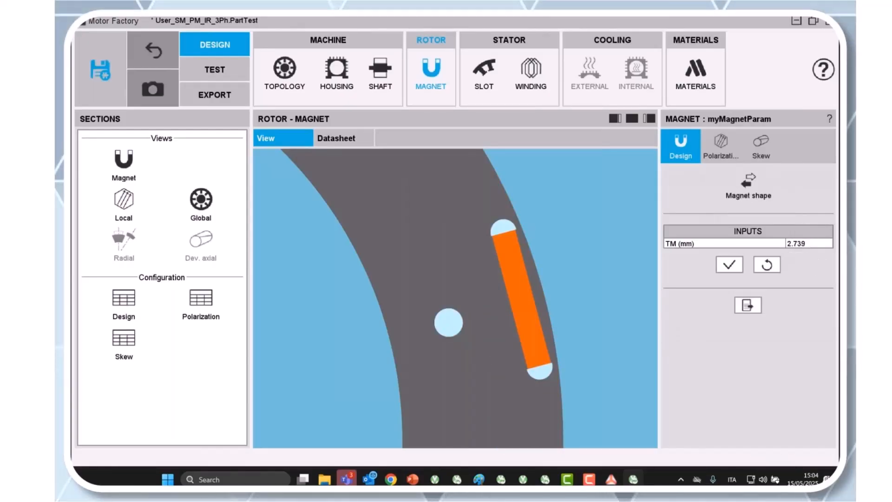
# Step: Set the rotor magnet thickness TM to 1.8 mm and apply it
pyautogui.doubleClick(800, 244)
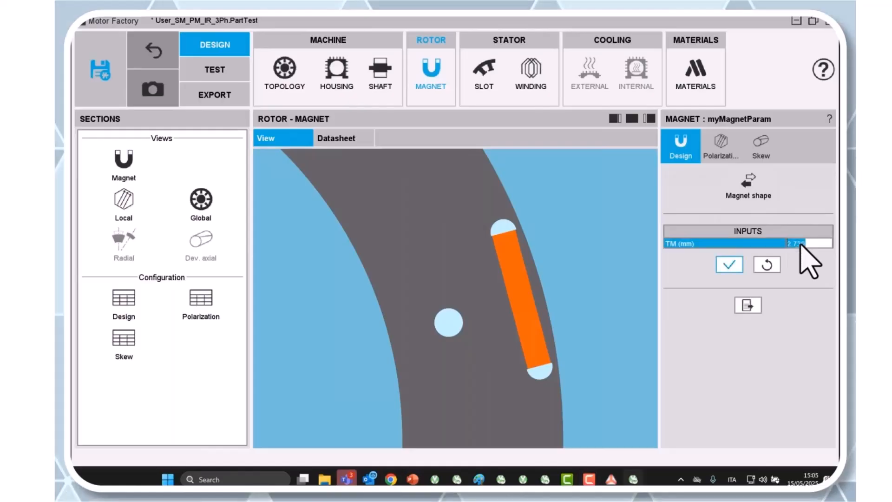
pyautogui.write('1.8')
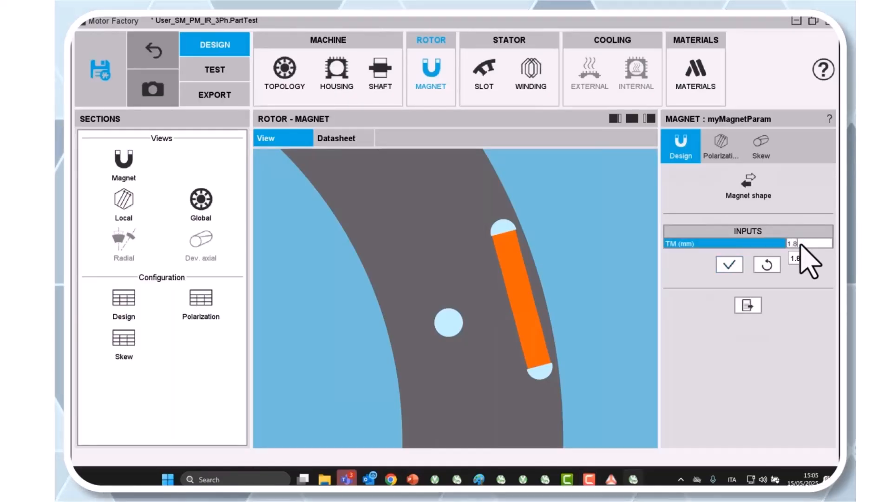
pyautogui.click(728, 264)
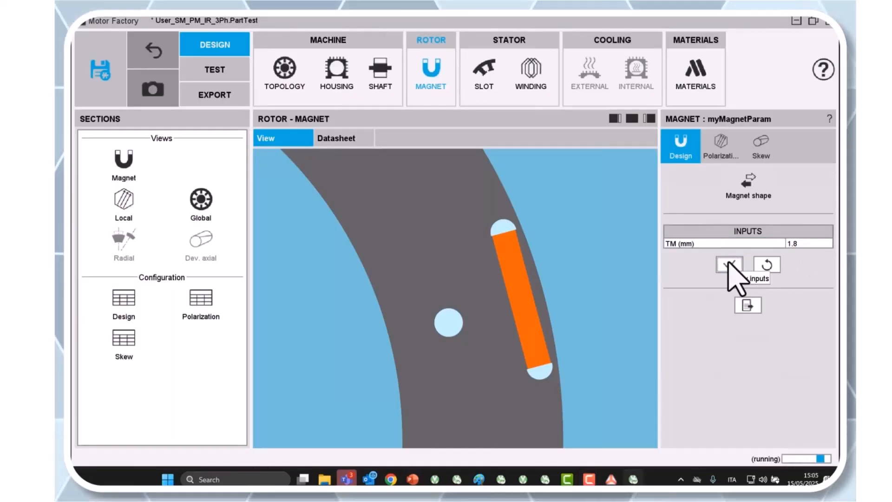
# Step: Set the rotor magnet thickness TM to 2.5 mm and apply it
pyautogui.doubleClick(805, 242)
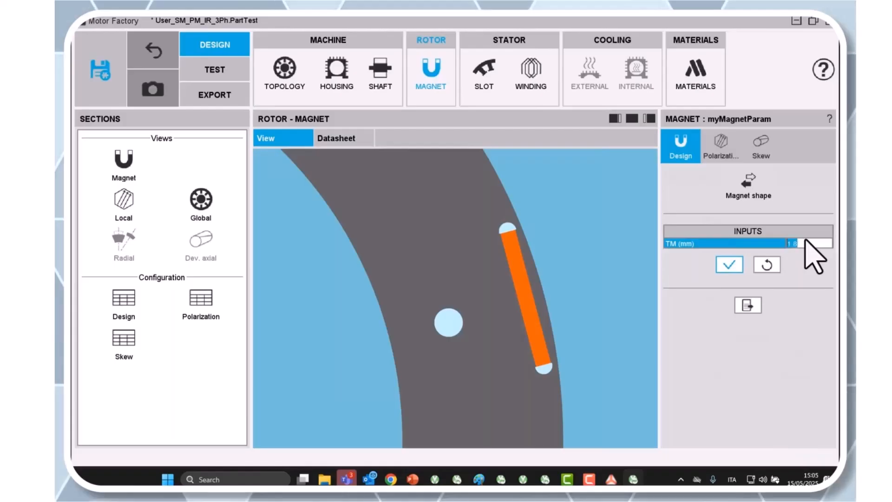
pyautogui.write('2.5')
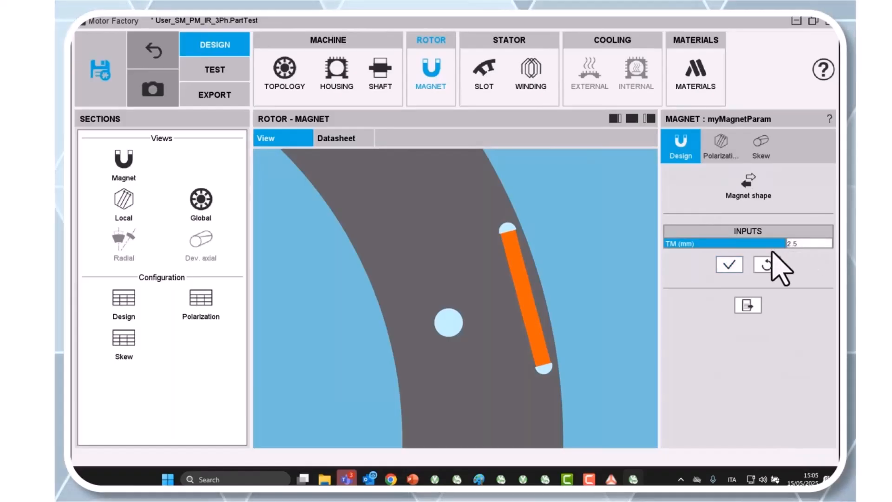
pyautogui.click(739, 269)
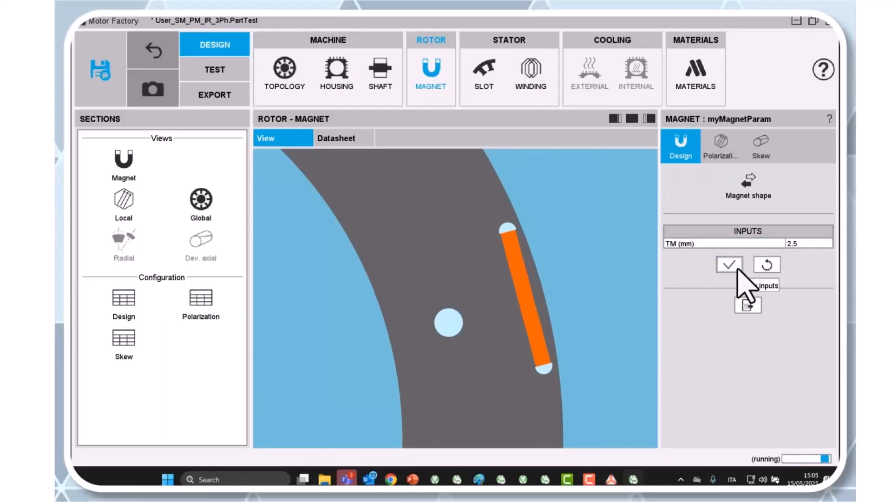